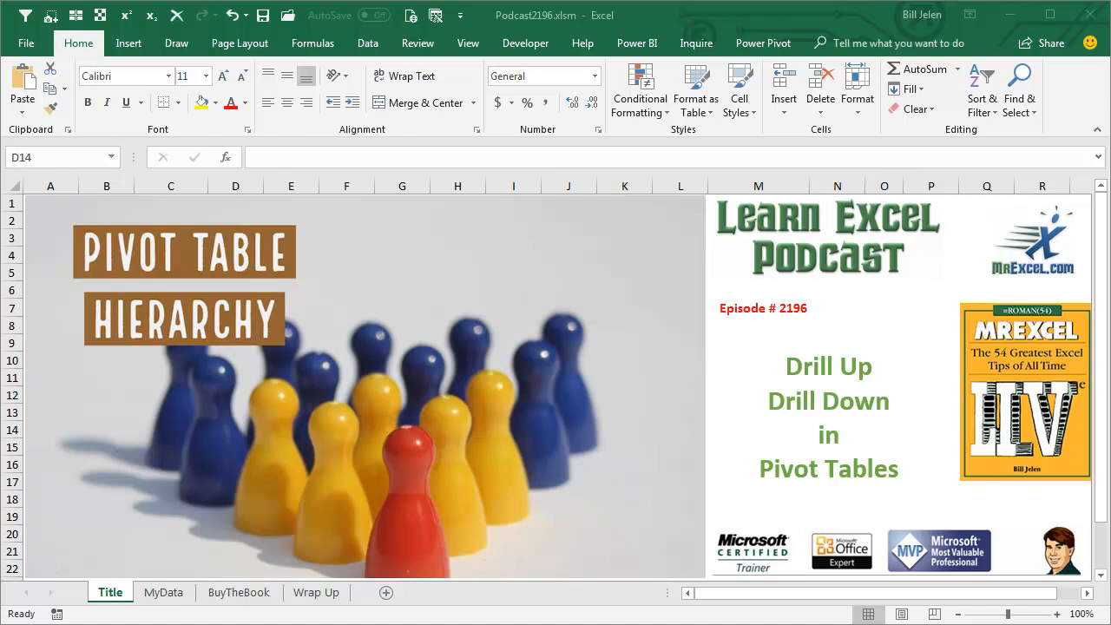
Switch to the MyData sheet with the geography and sales source data
left_click(163, 592)
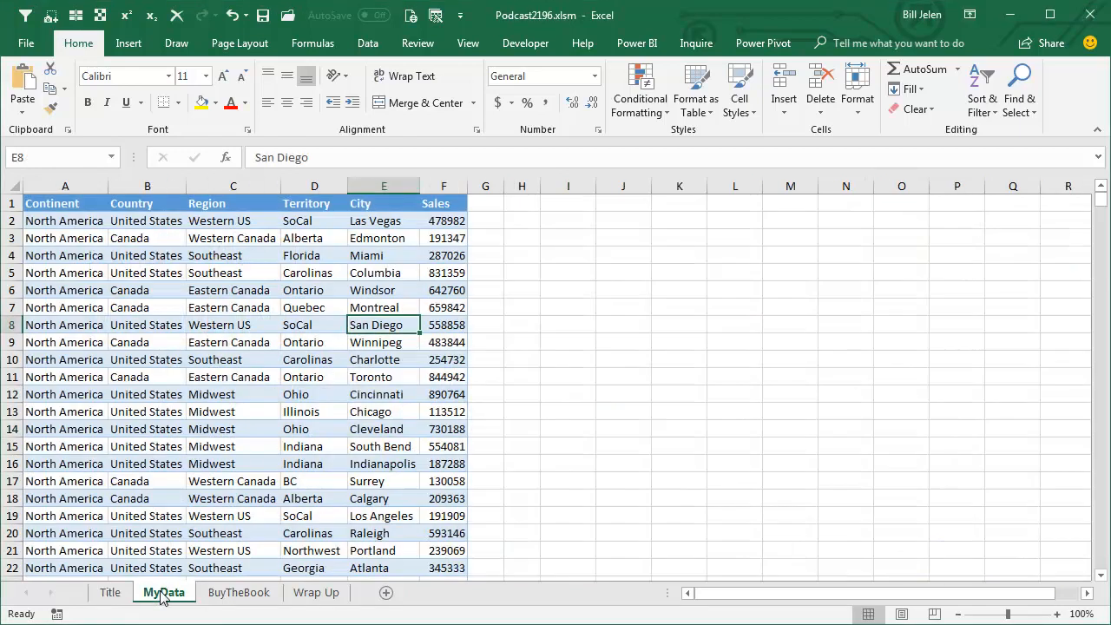
Create a pivot table from the MyData range on a new worksheet
left_click(128, 43)
left_click(33, 83)
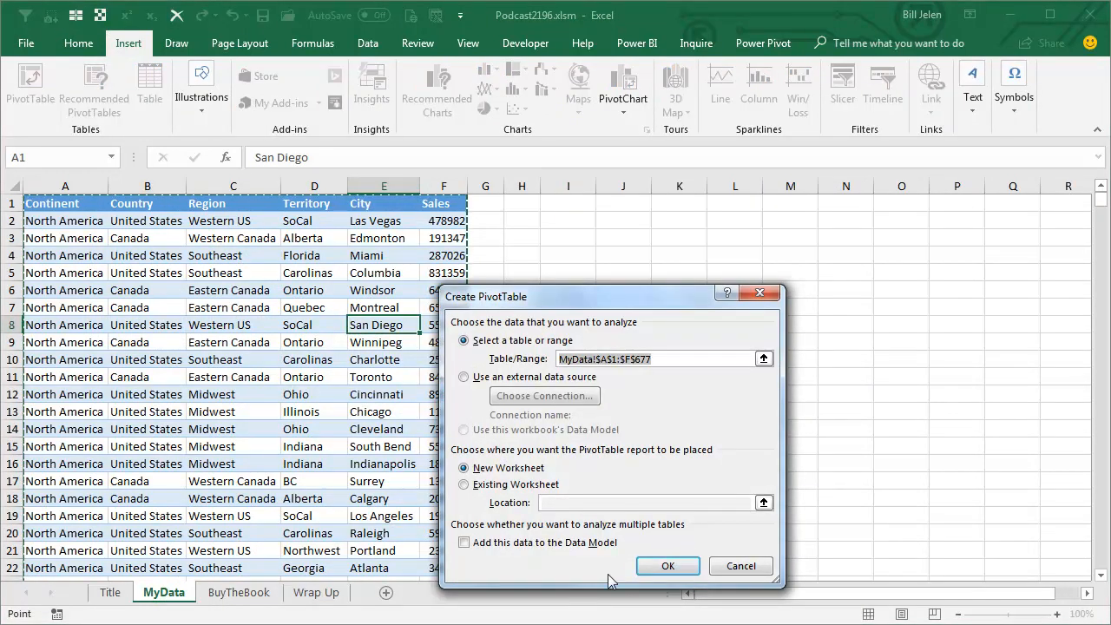
left_click(668, 565)
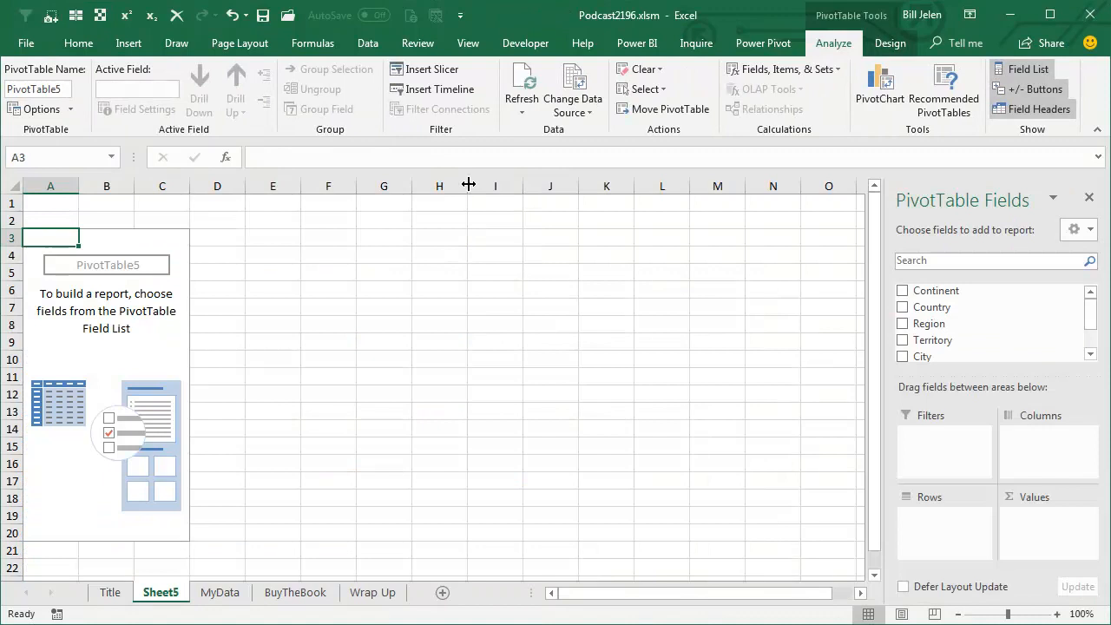
Add Continent, Country, Region, Territory and City as rows with Sum of Sales as values
left_click(903, 291)
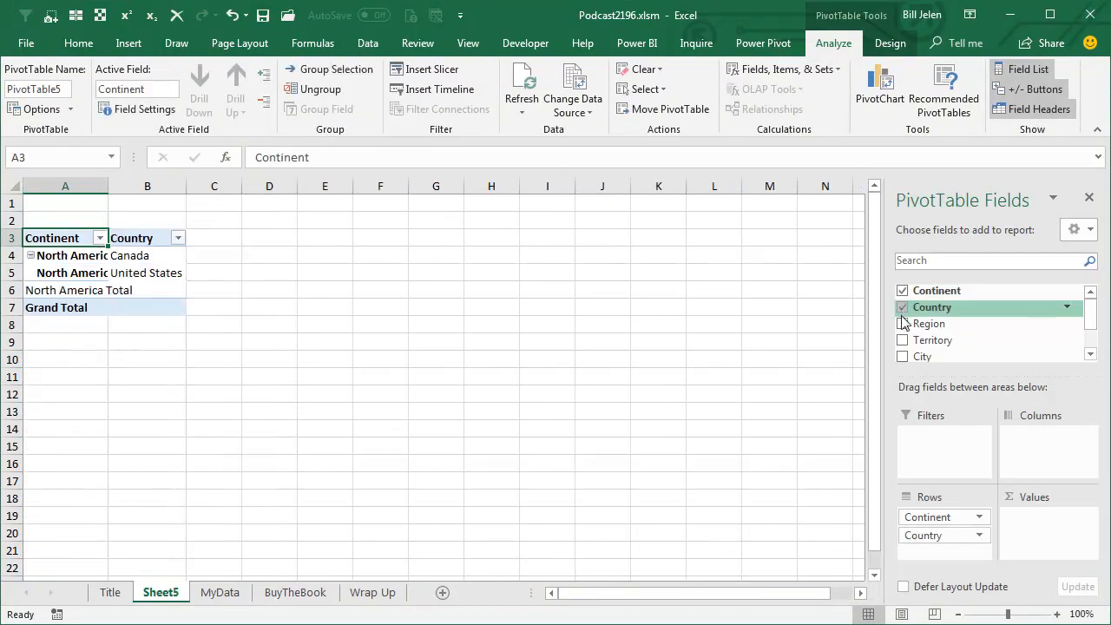
left_click(903, 324)
left_click(902, 357)
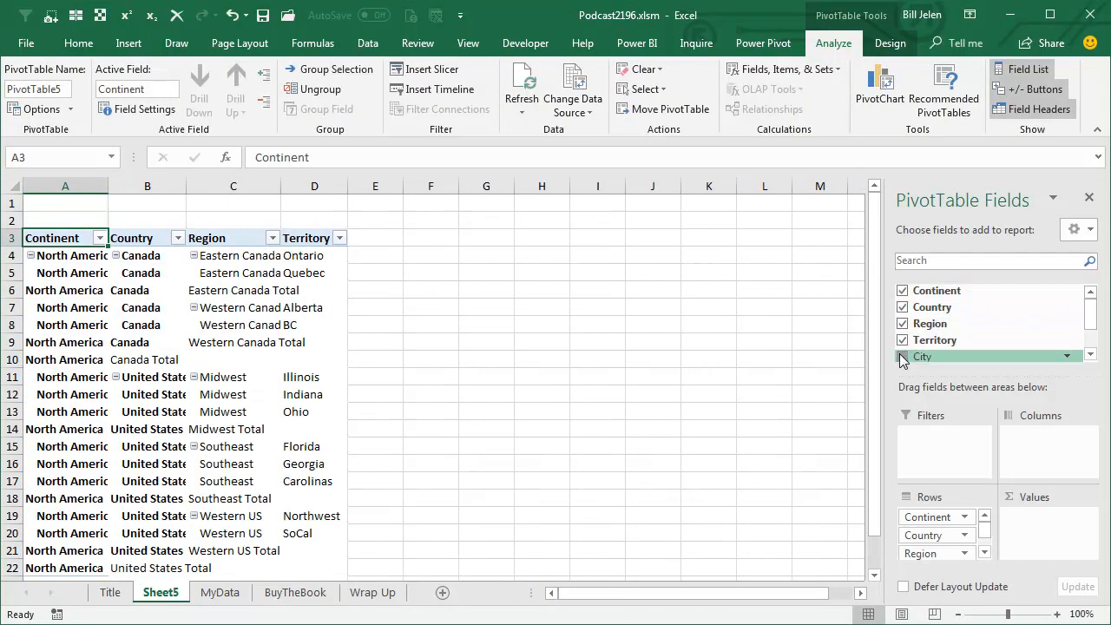
scroll(1014, 340, "down", 2)
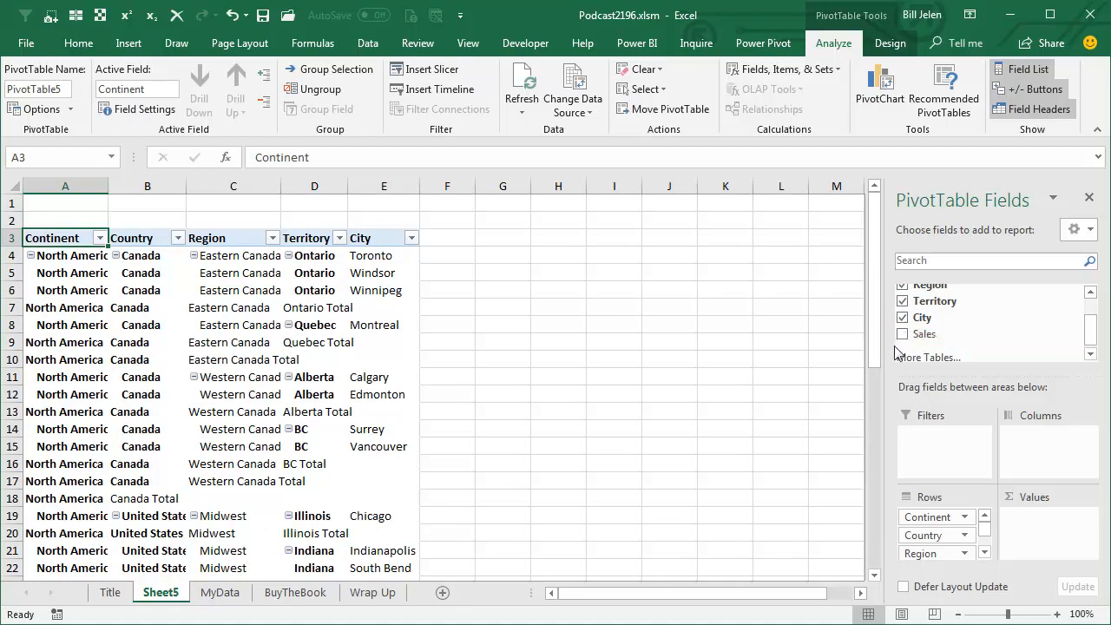
left_click(902, 336)
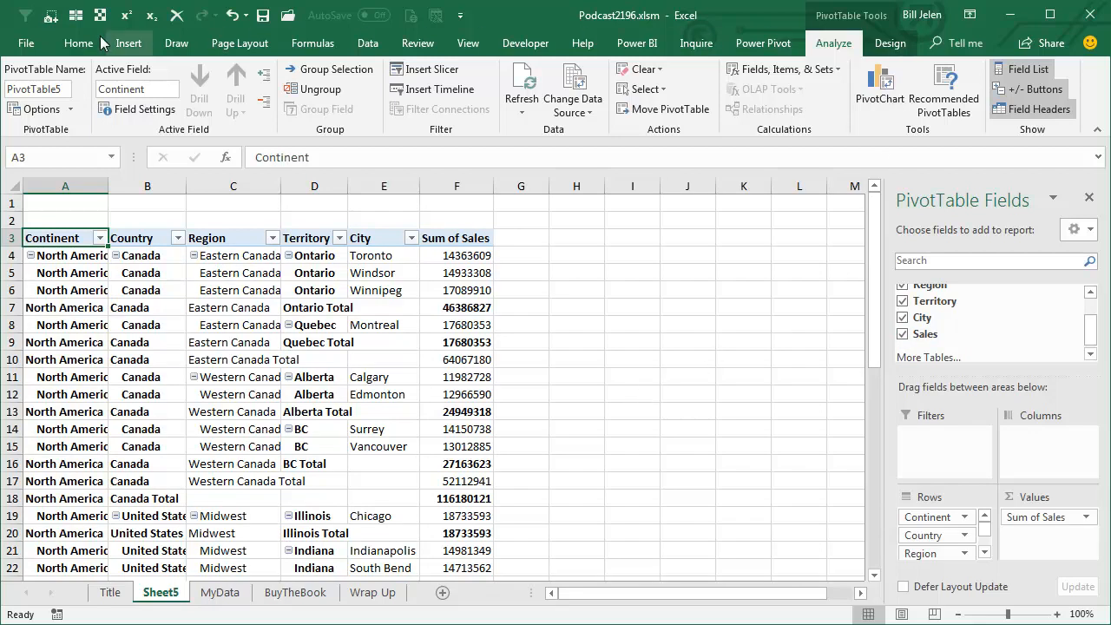
left_click(763, 43)
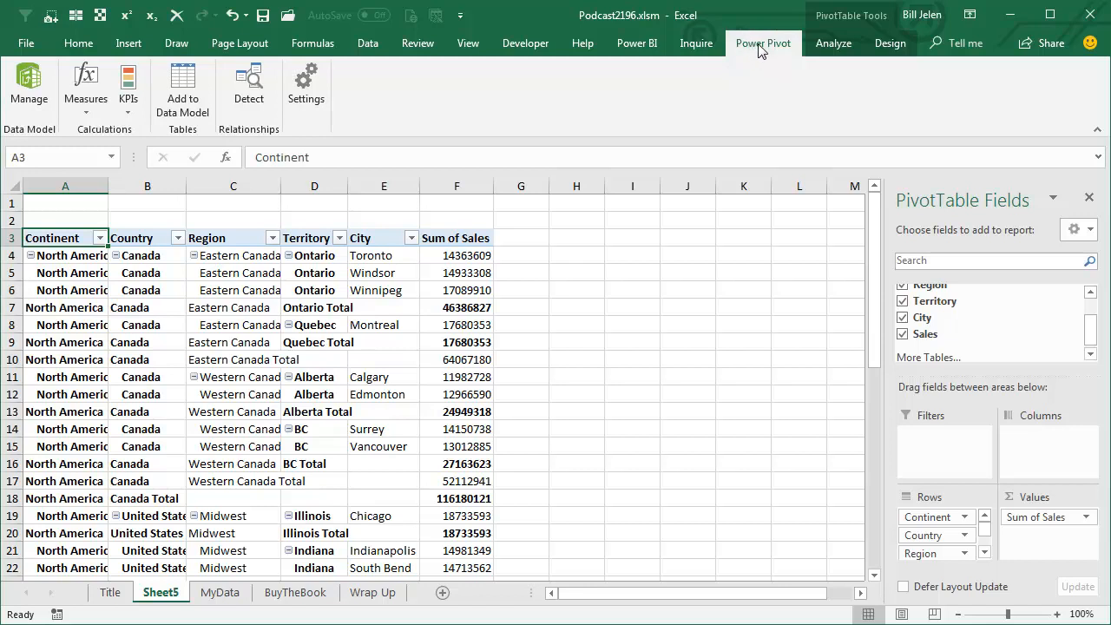
Convert the MyData range into a formatted table (Table3) with headers via Ctrl+T
left_click(221, 592)
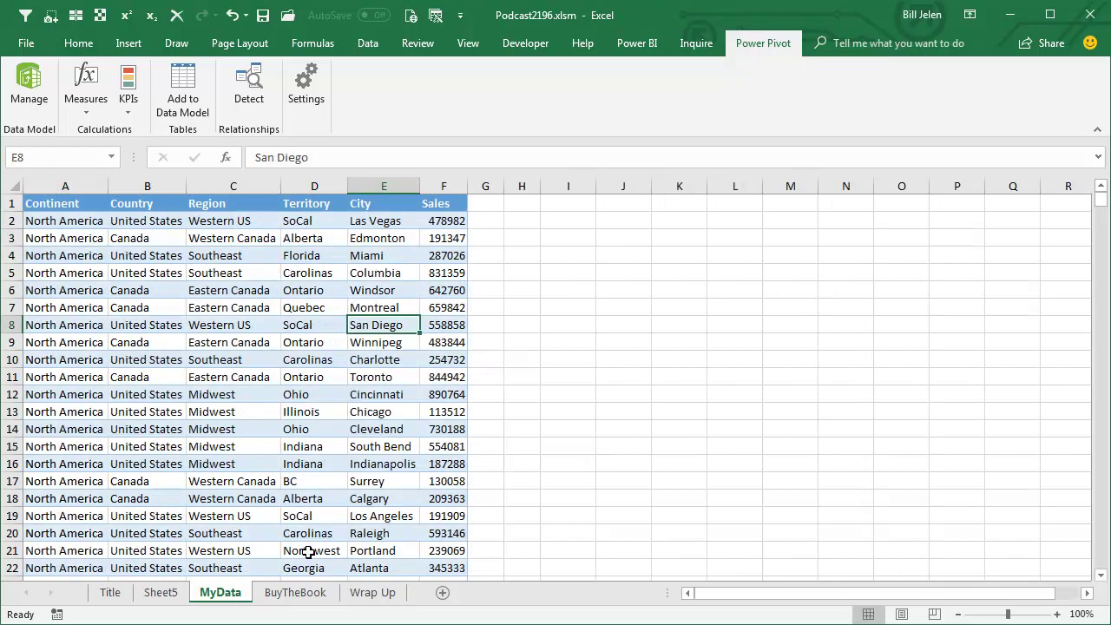
left_click(78, 43)
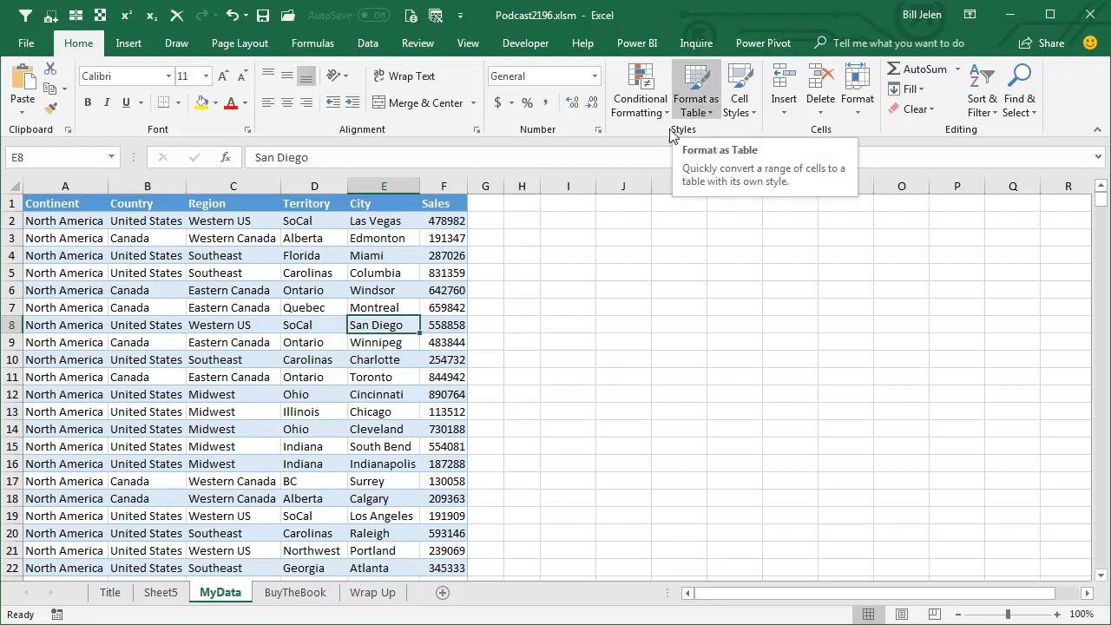
left_click(697, 102)
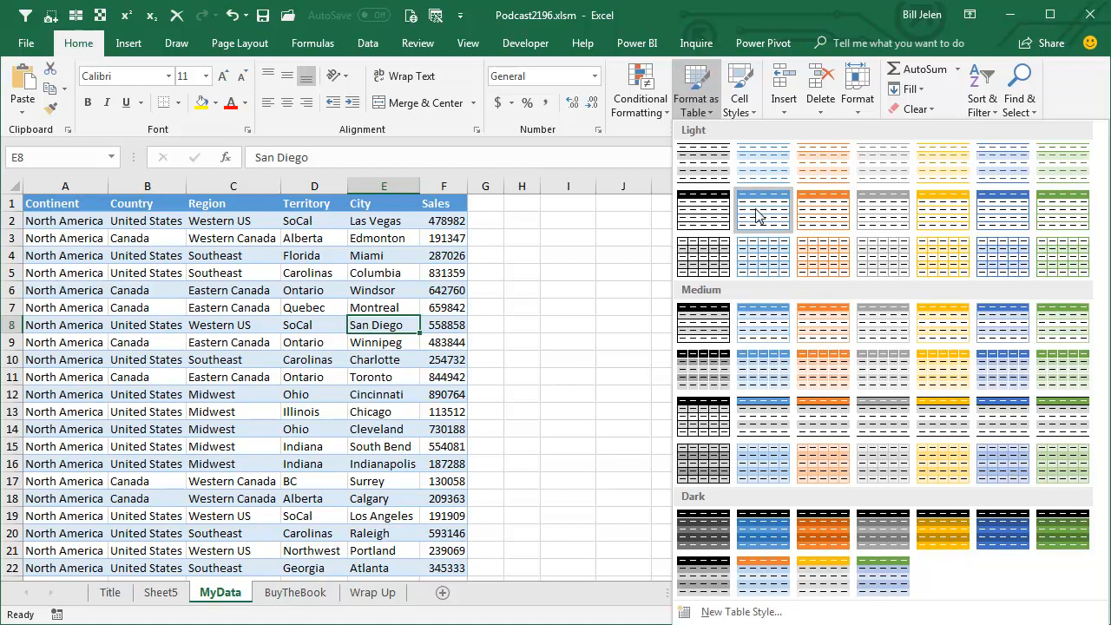
key("Escape")
key("ctrl+t")
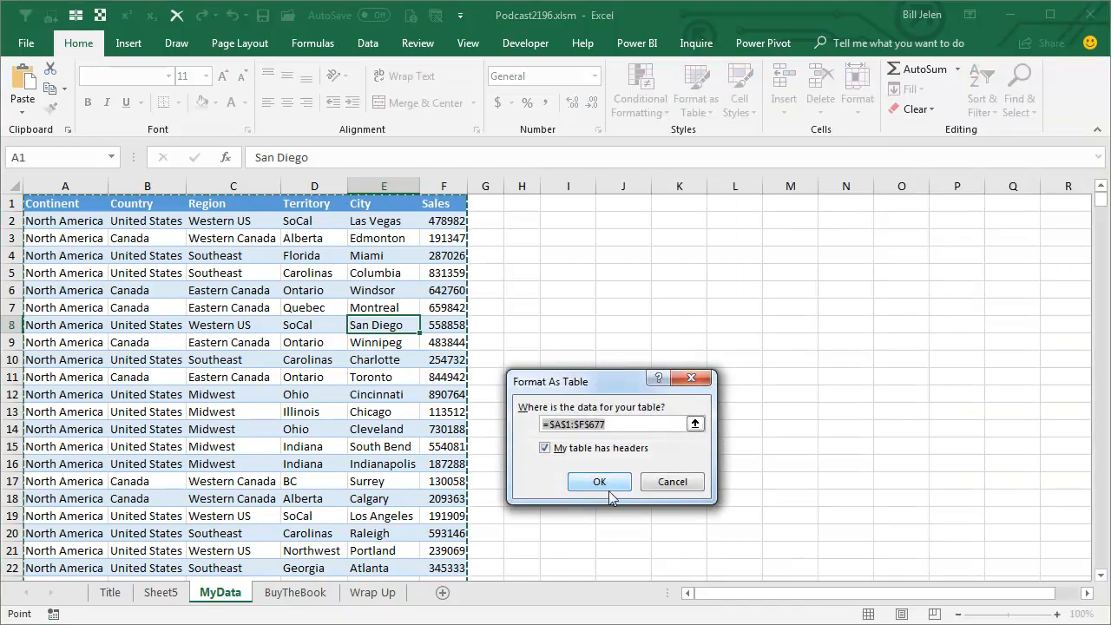
left_click(603, 483)
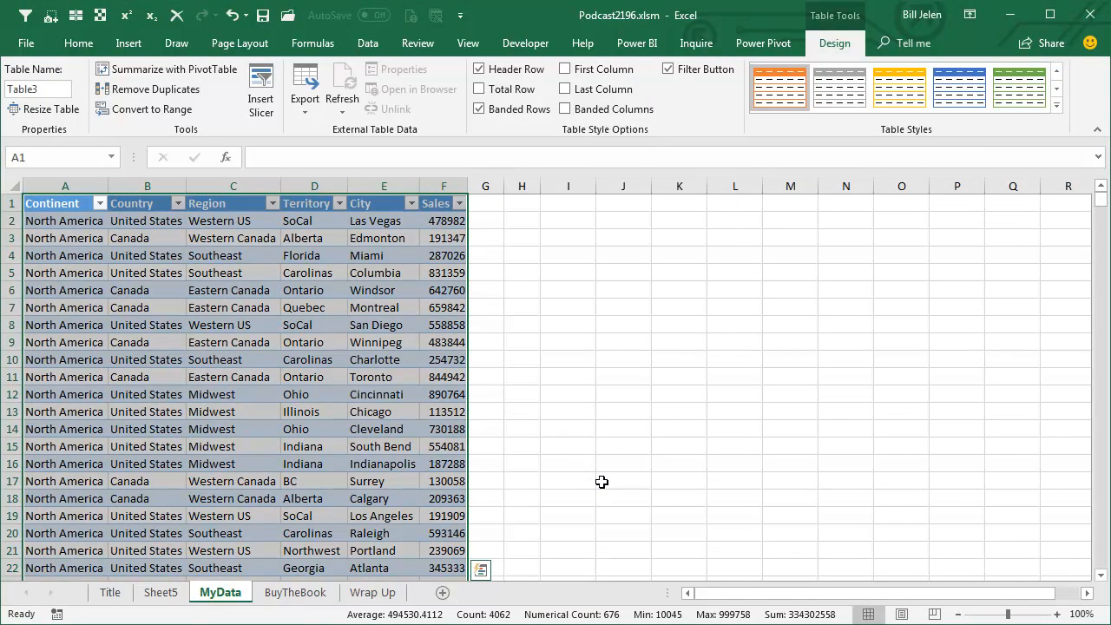
Add Table3 to the Data Model from the Power Pivot commands
left_click(763, 43)
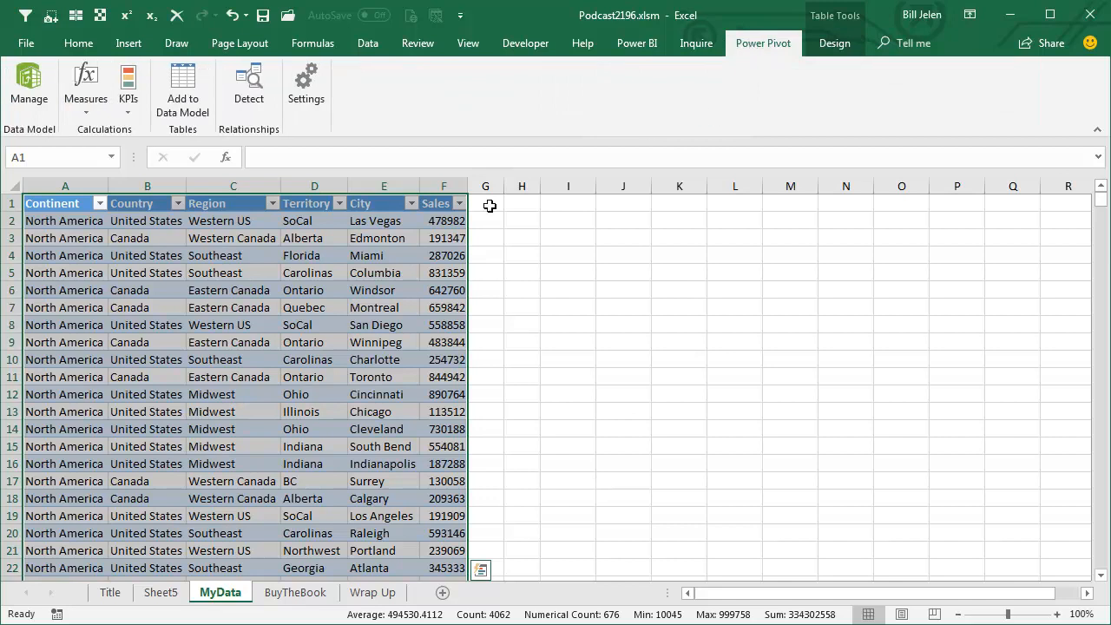
left_click(186, 87)
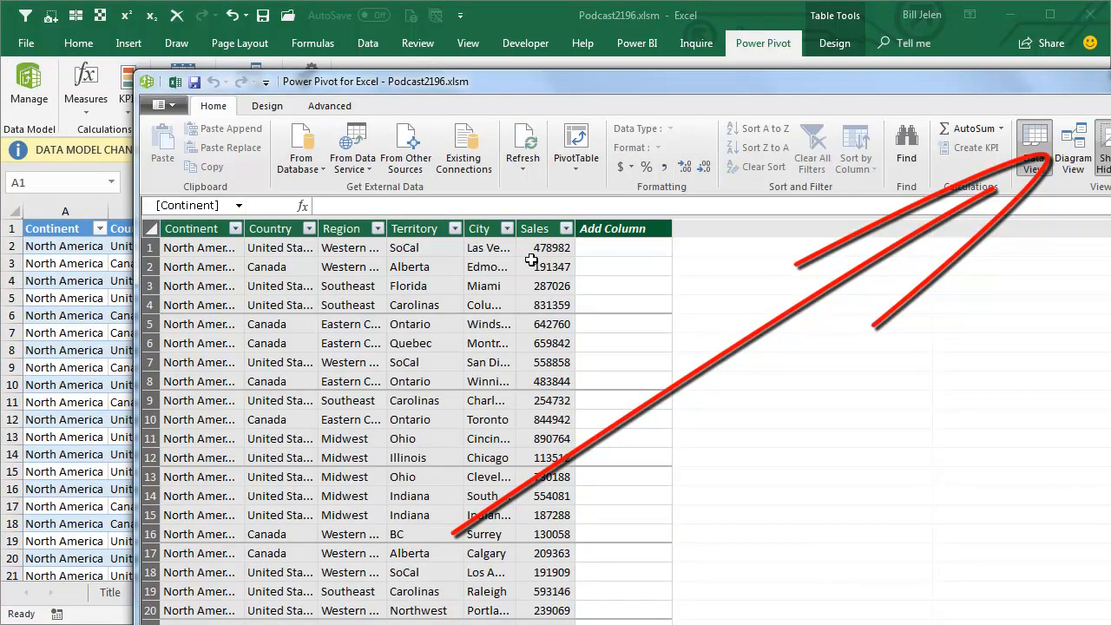
In Diagram View, build a Geography hierarchy from Continent through City in Table3
left_click(1073, 145)
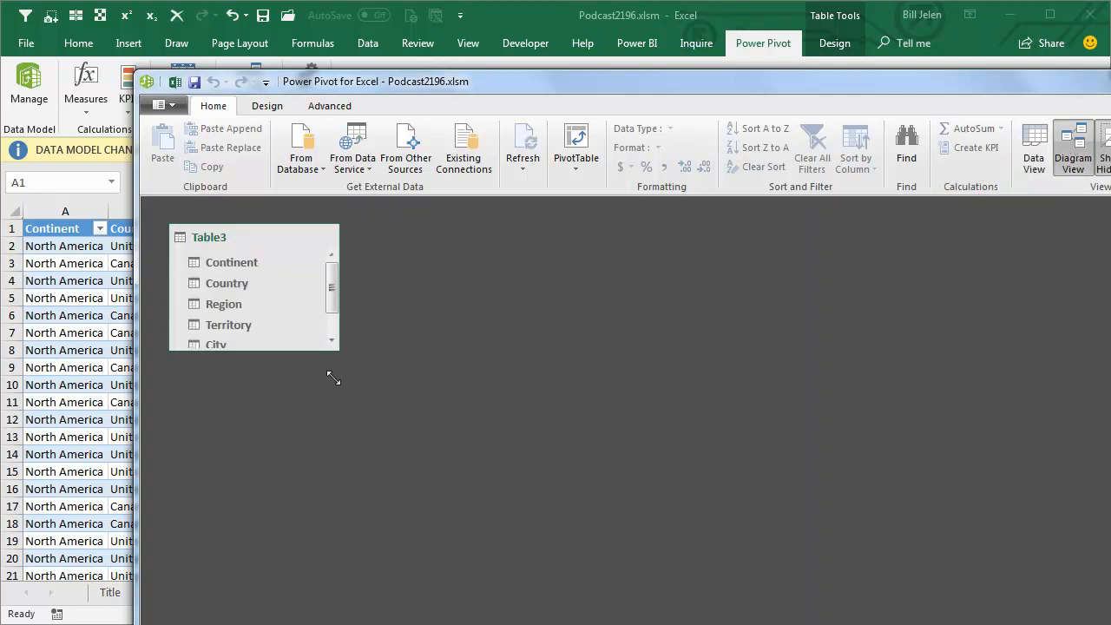
left_click_drag(339, 379, 341, 395)
left_click(240, 271)
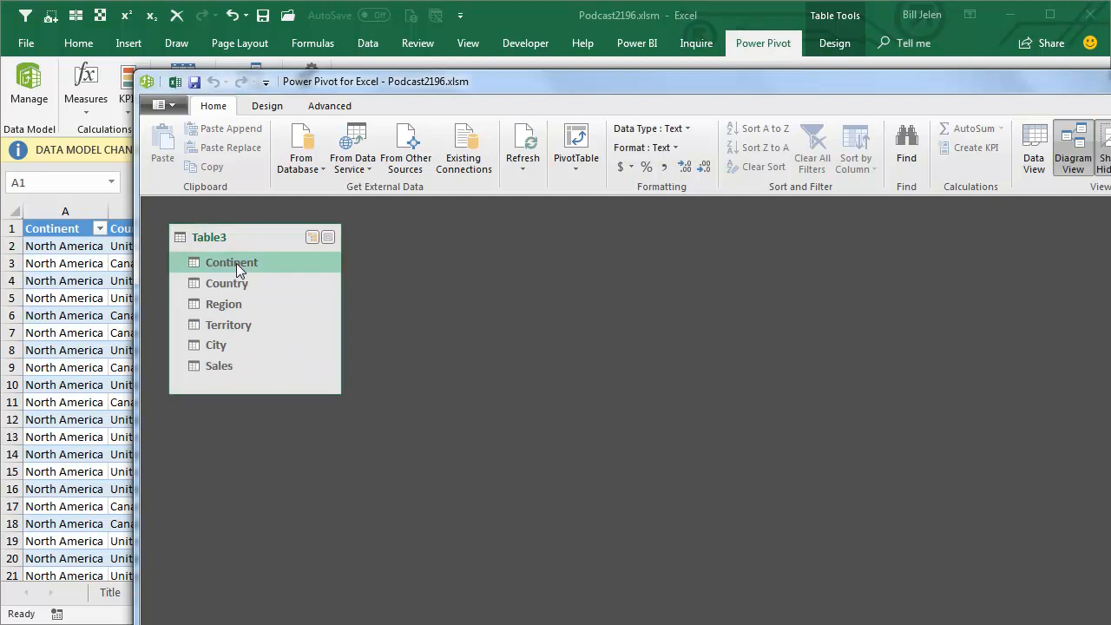
left_click(219, 345, "shift")
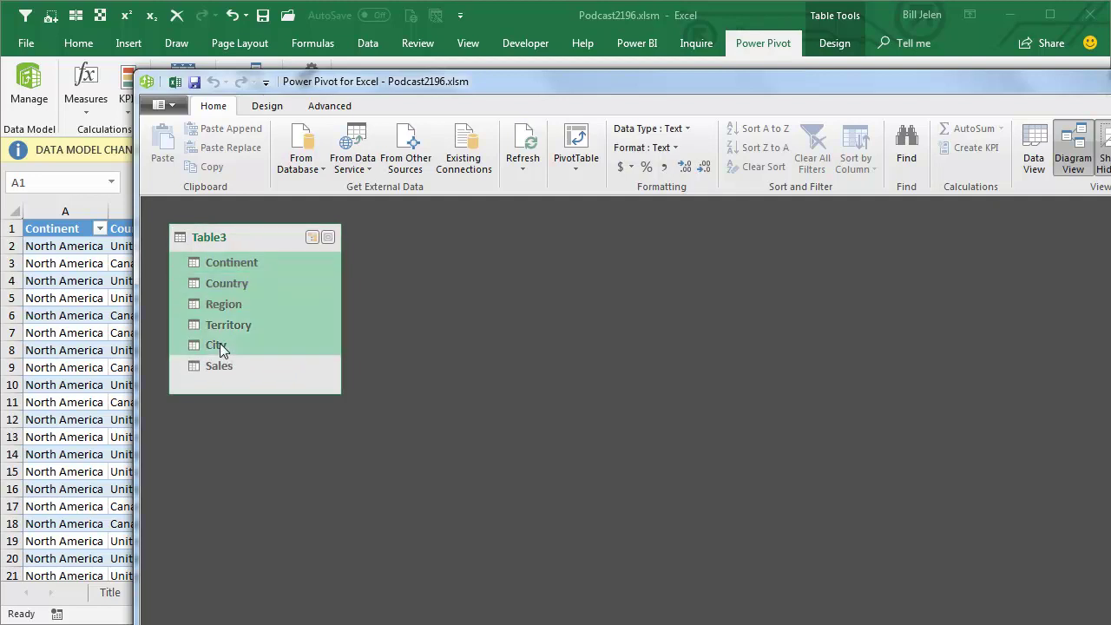
right_click(241, 271)
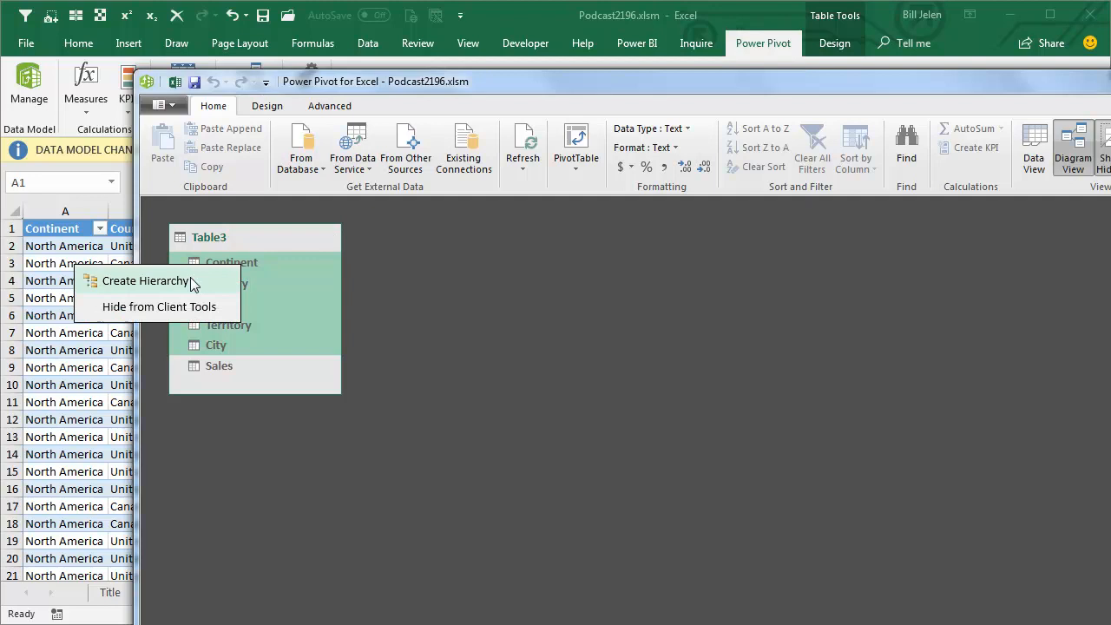
left_click(146, 281)
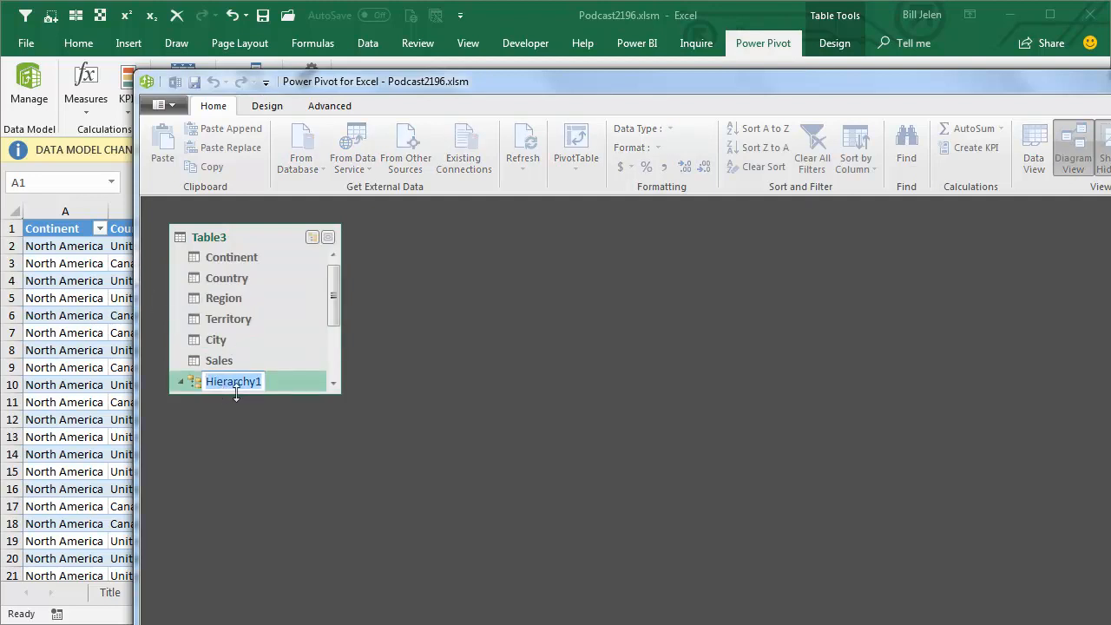
type("Geography")
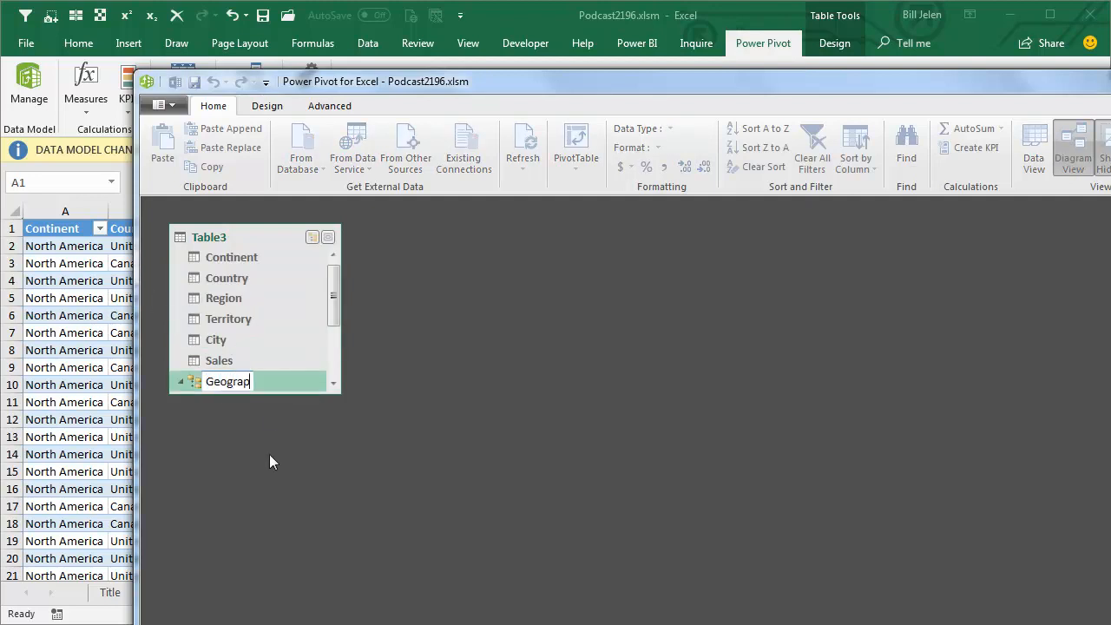
key("Return")
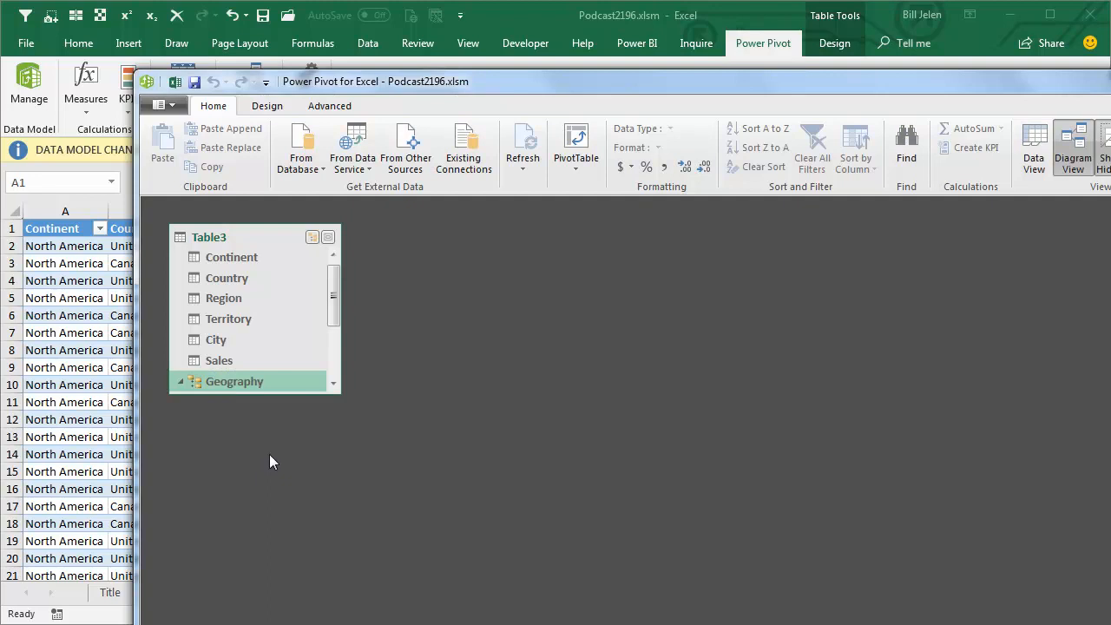
Create a data-model pivot table on a new worksheet and expand Table3's fields
left_click(578, 134)
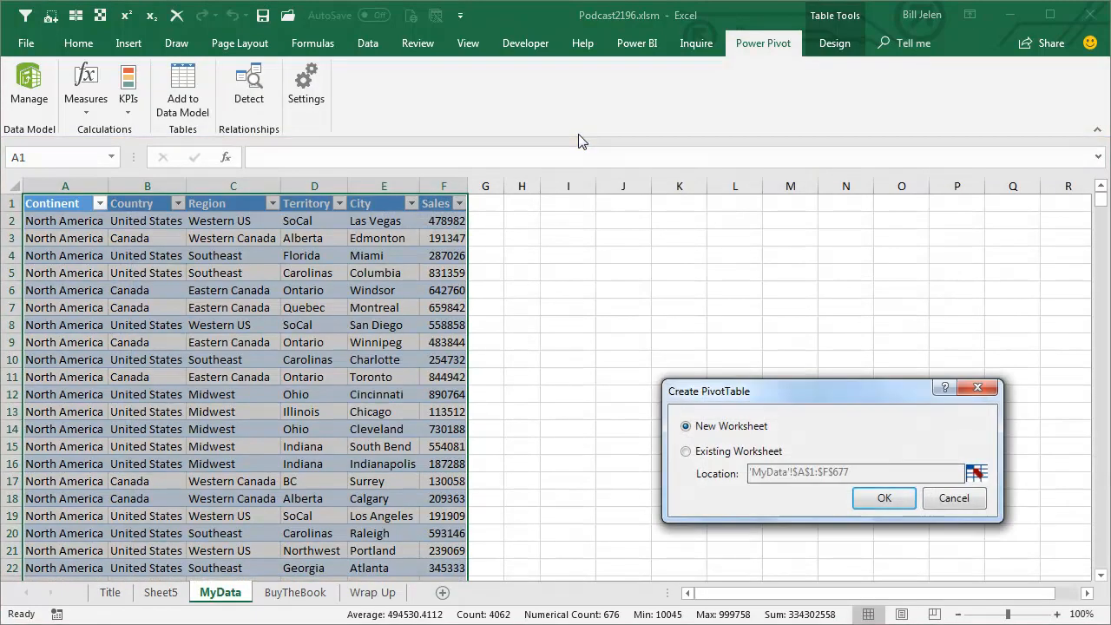
left_click(883, 497)
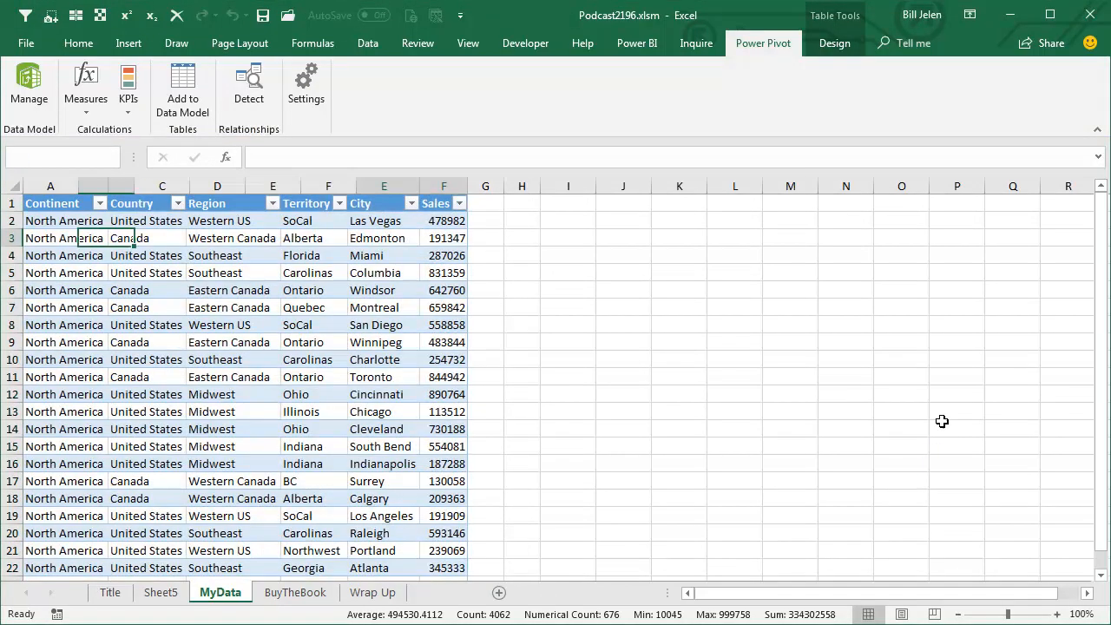
left_click(901, 337)
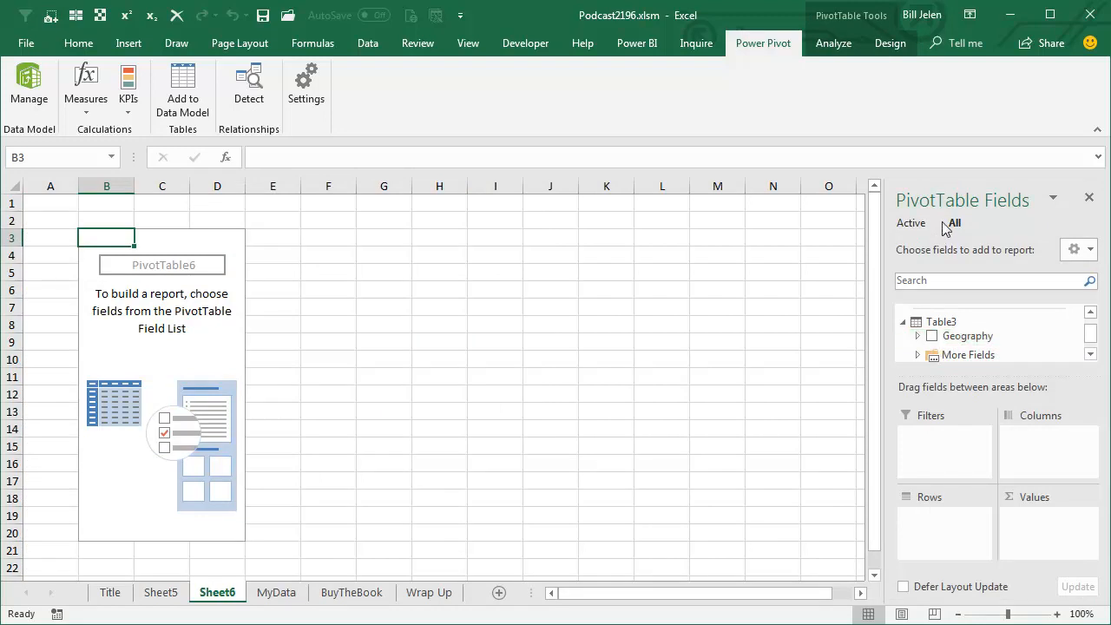
Float the field list and add the Geography hierarchy as the pivot rows
left_click_drag(899, 191, 521, 62)
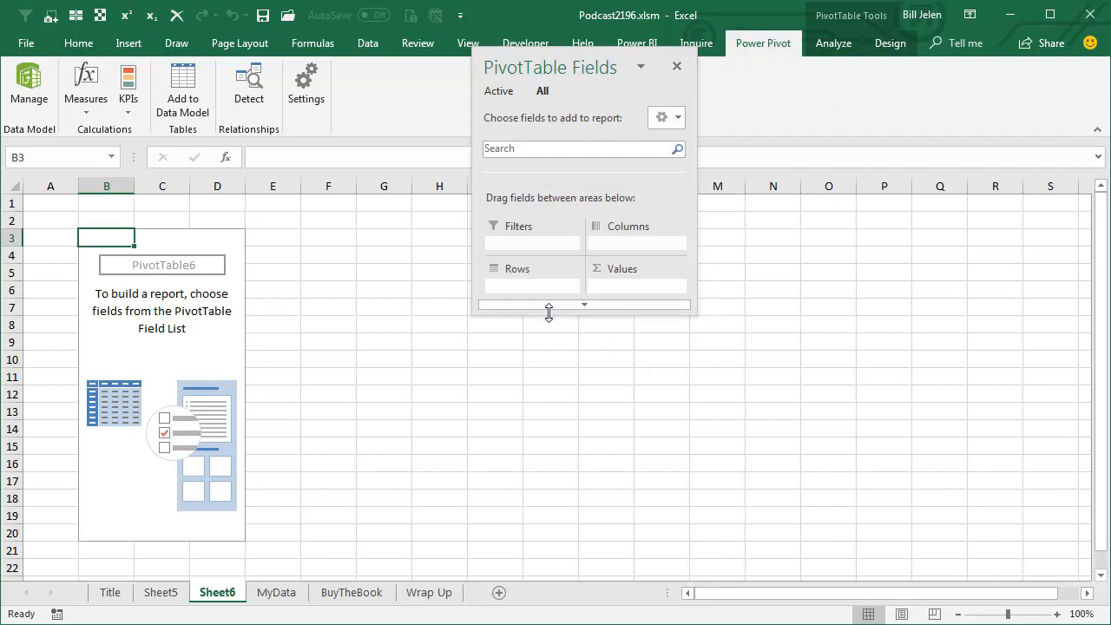
left_click_drag(547, 305, 529, 552)
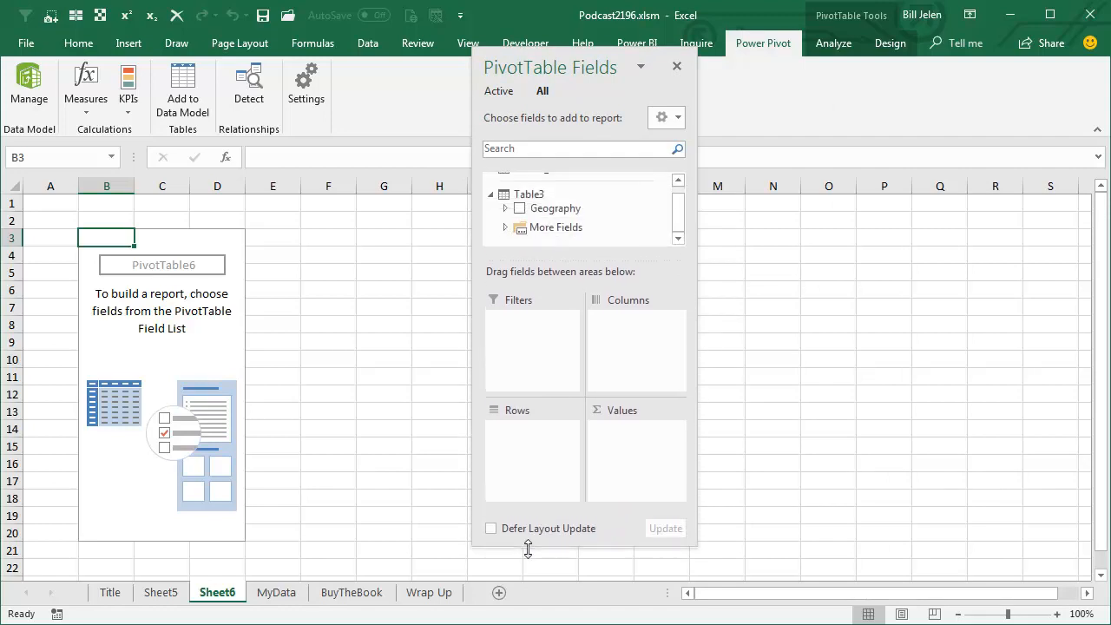
left_click(518, 208)
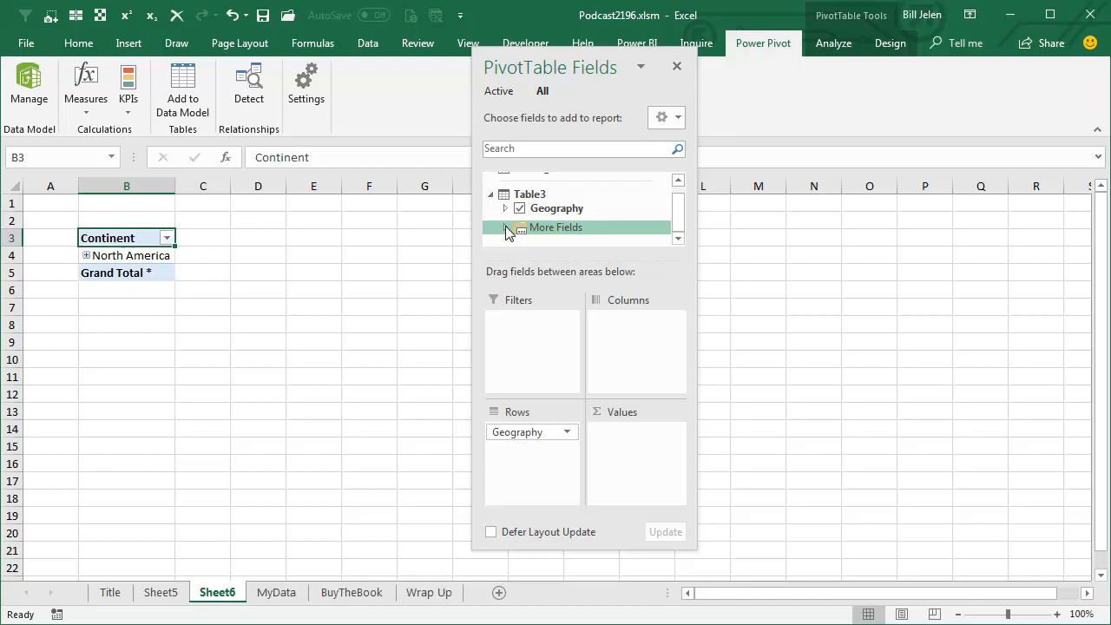
left_click(506, 228)
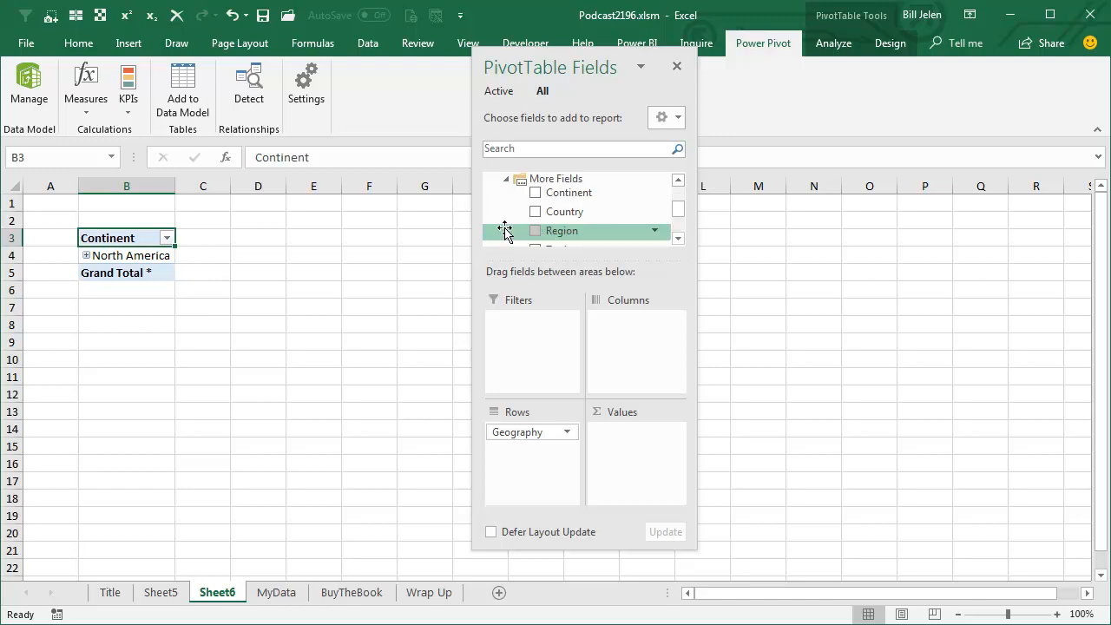
left_click(506, 179)
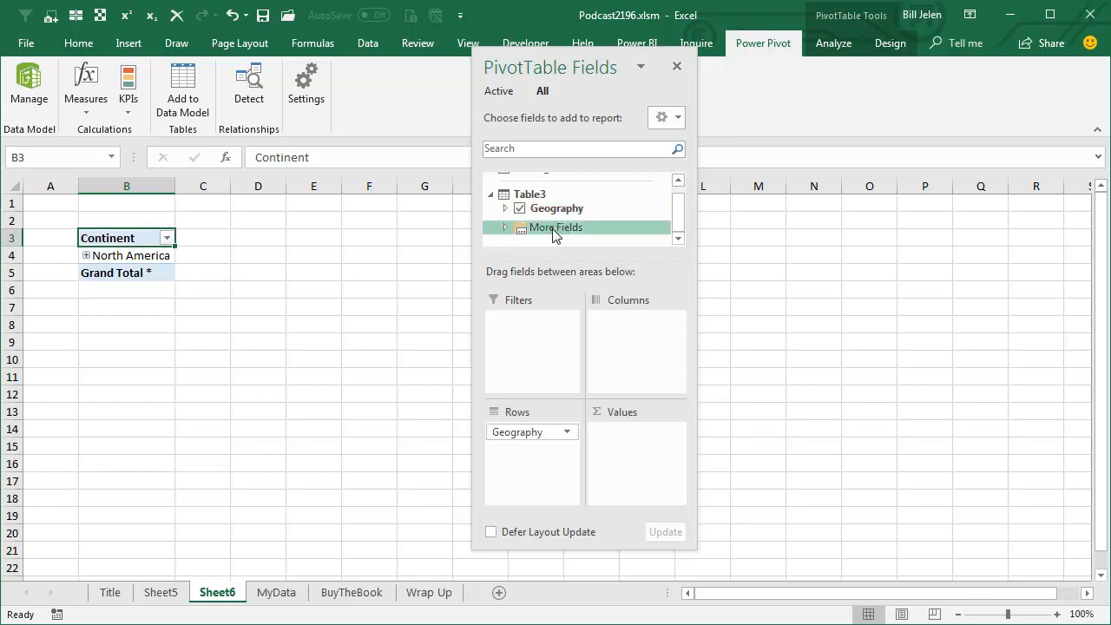
Add Sales from More Fields as Sum of Sales, then hide the field list
left_click(506, 228)
left_click(677, 240)
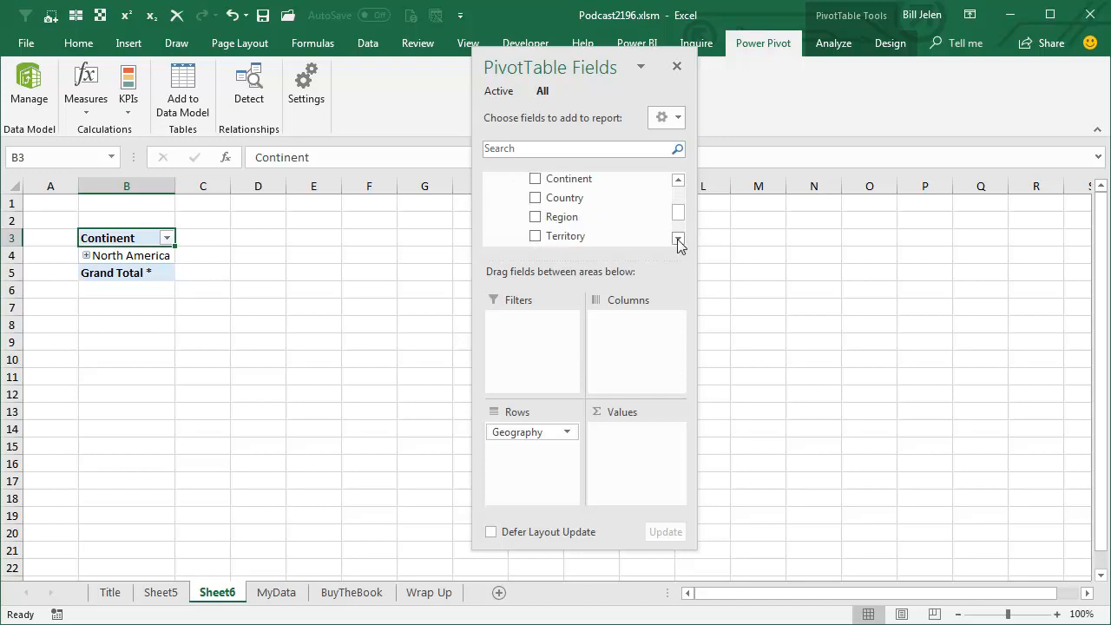
left_click(677, 240)
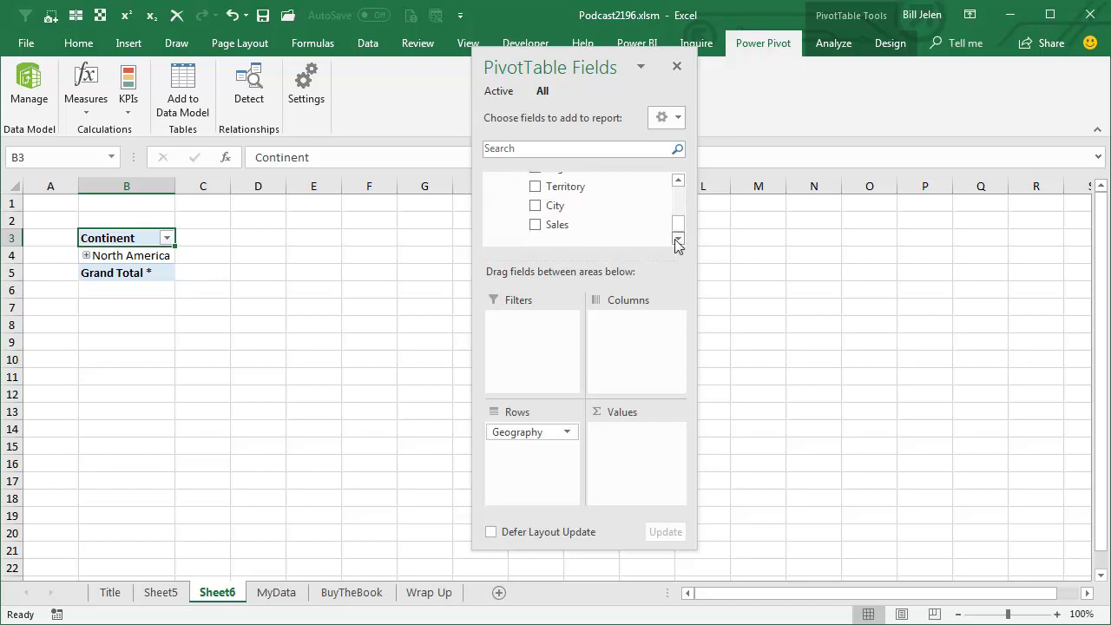
left_click(535, 225)
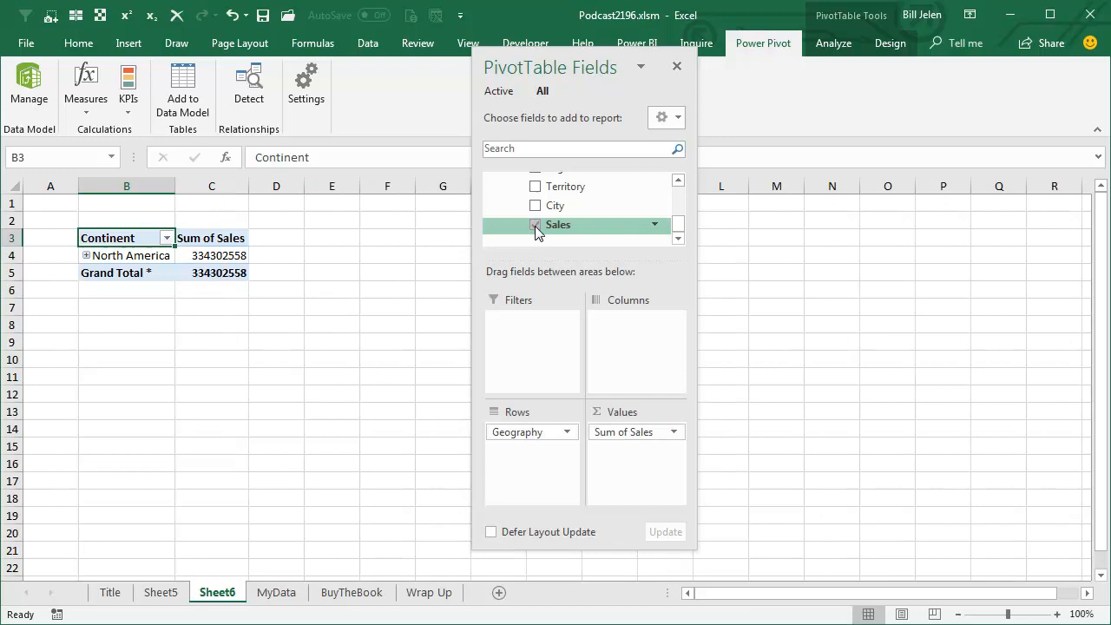
left_click(677, 181)
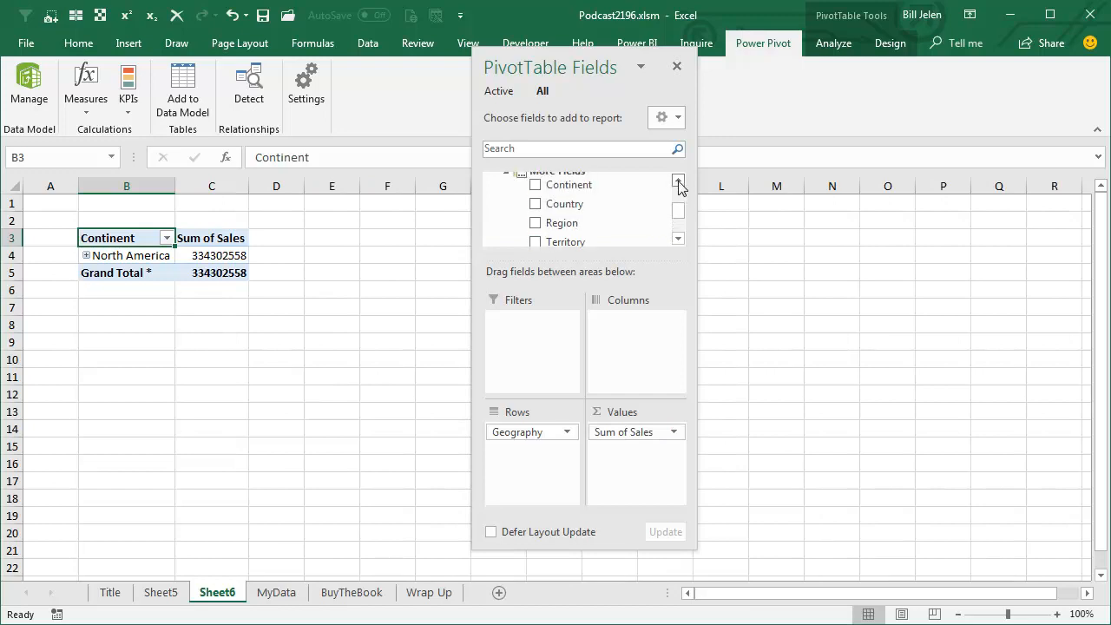
left_click(680, 183)
left_click(507, 199)
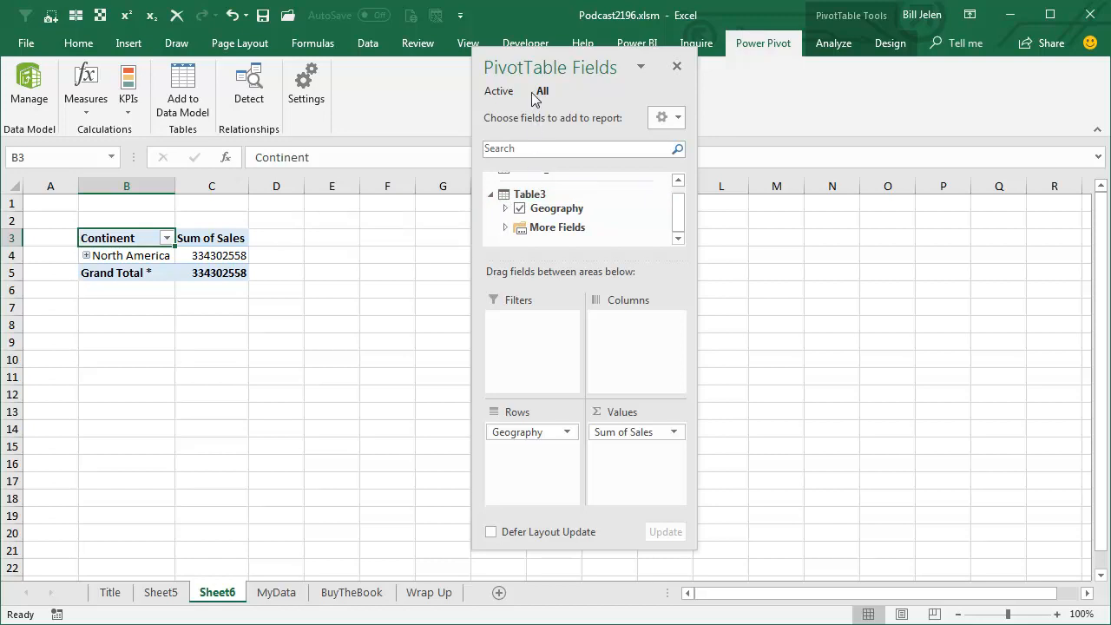
left_click_drag(521, 67, 347, 260)
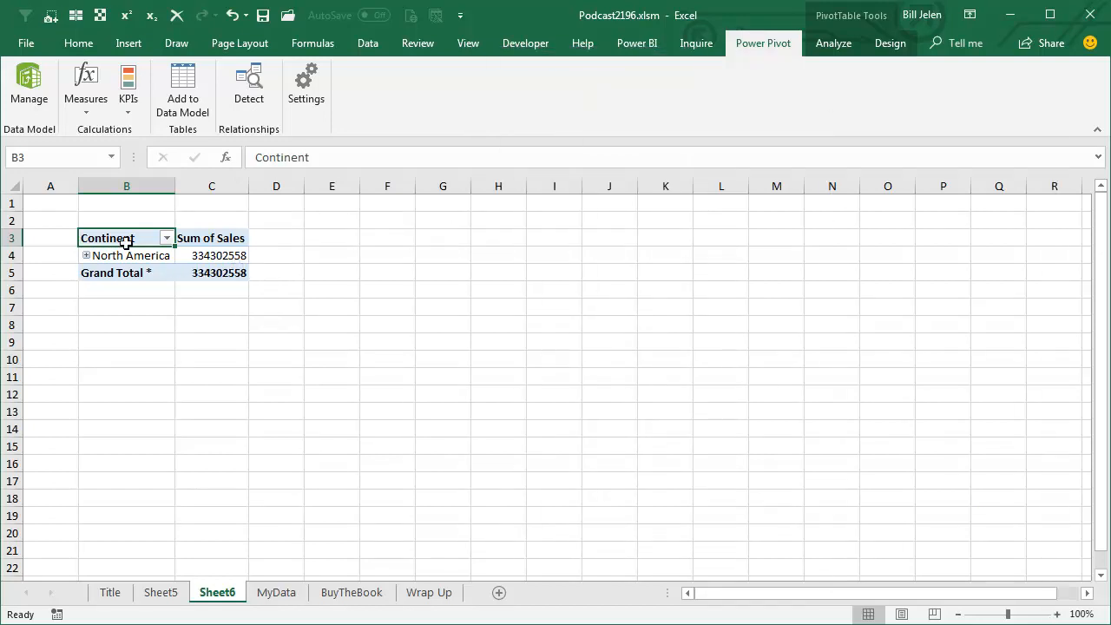
Drill North America down from Continent to Canadian cities, then back up to Country
left_click(834, 43)
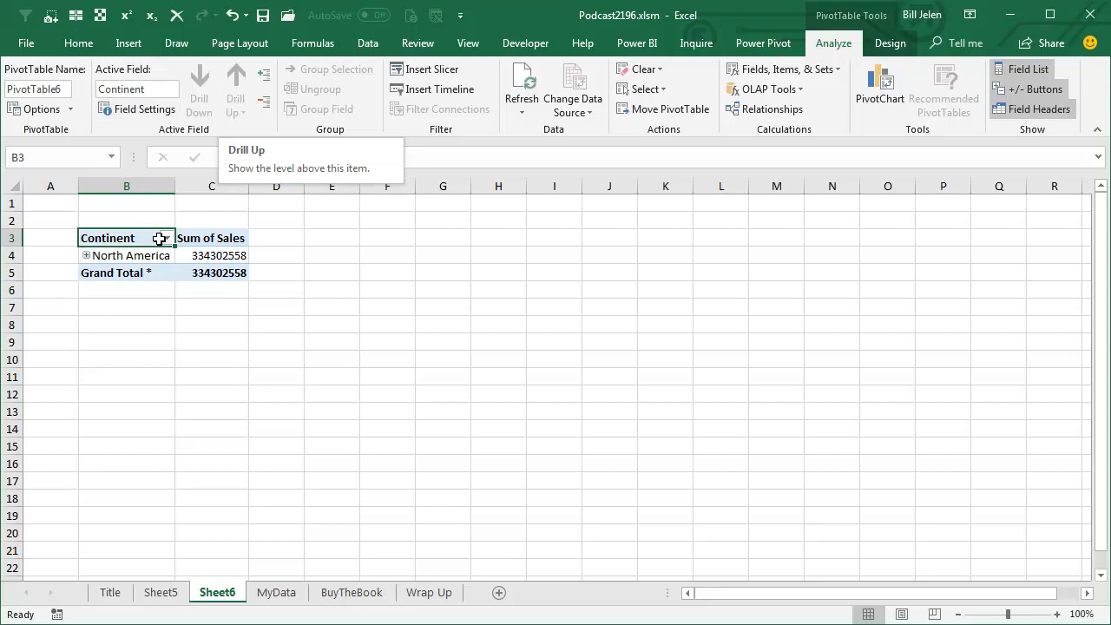
left_click(133, 256)
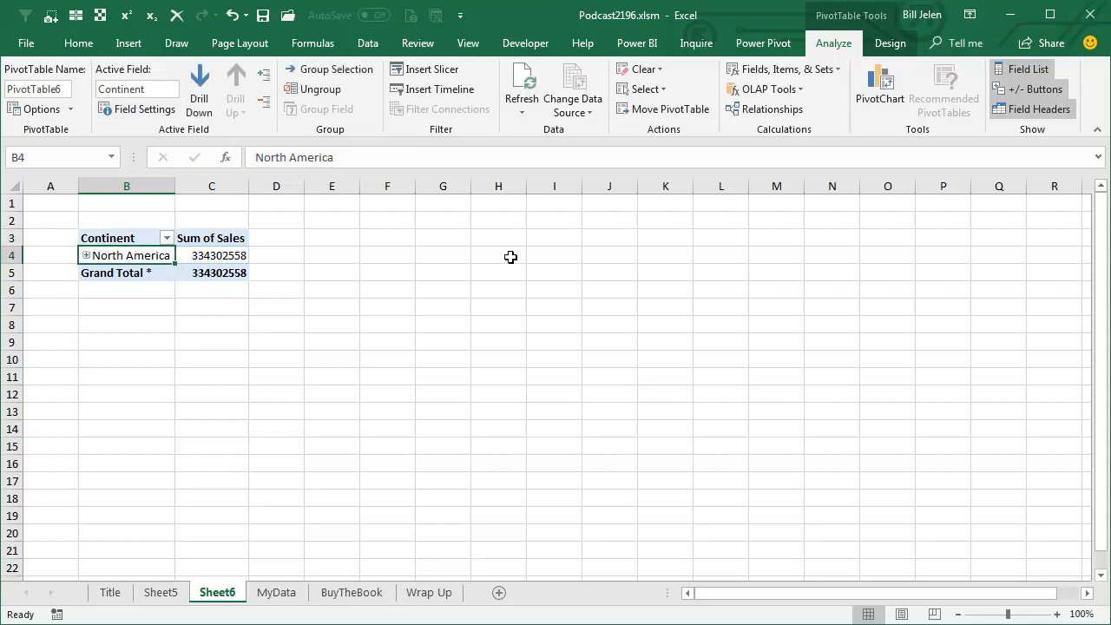
left_click(199, 90)
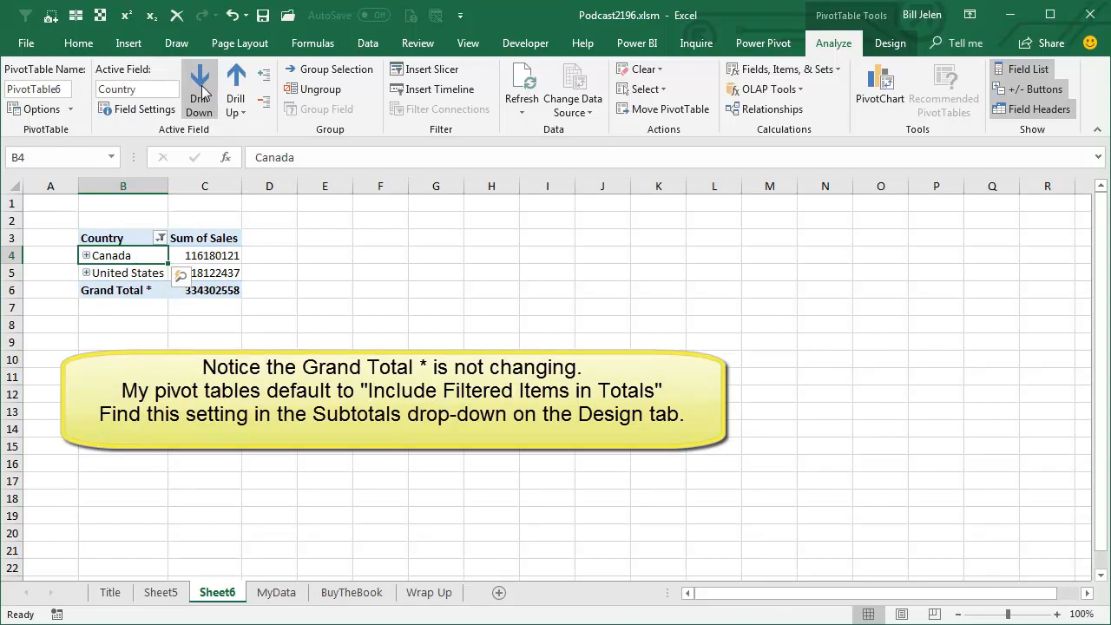
left_click(199, 90)
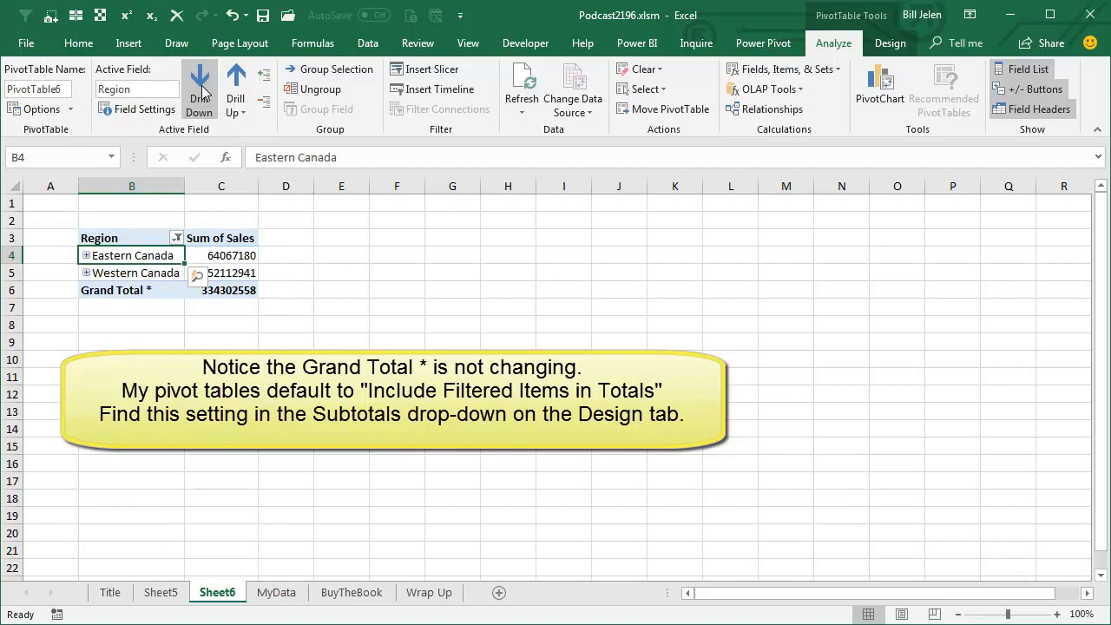
left_click(202, 92)
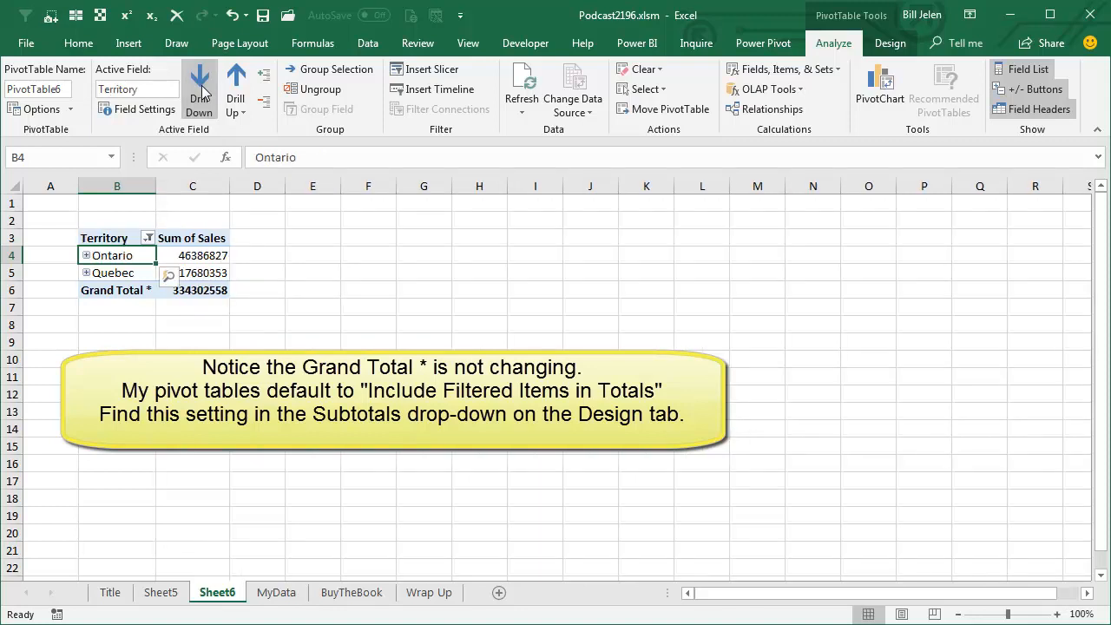
left_click(201, 91)
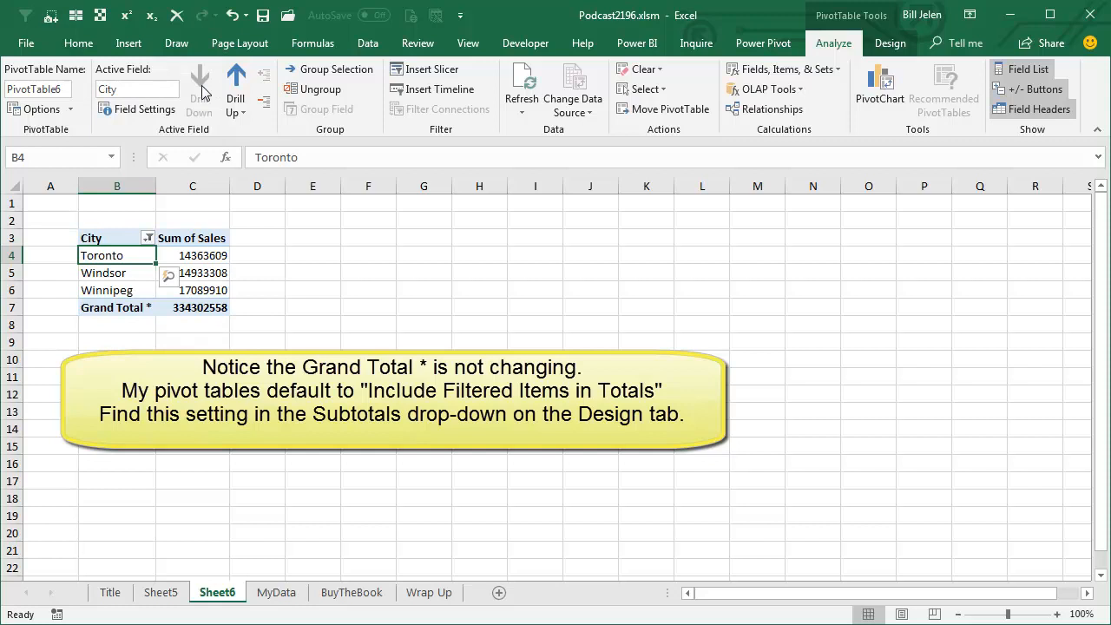
left_click(236, 82)
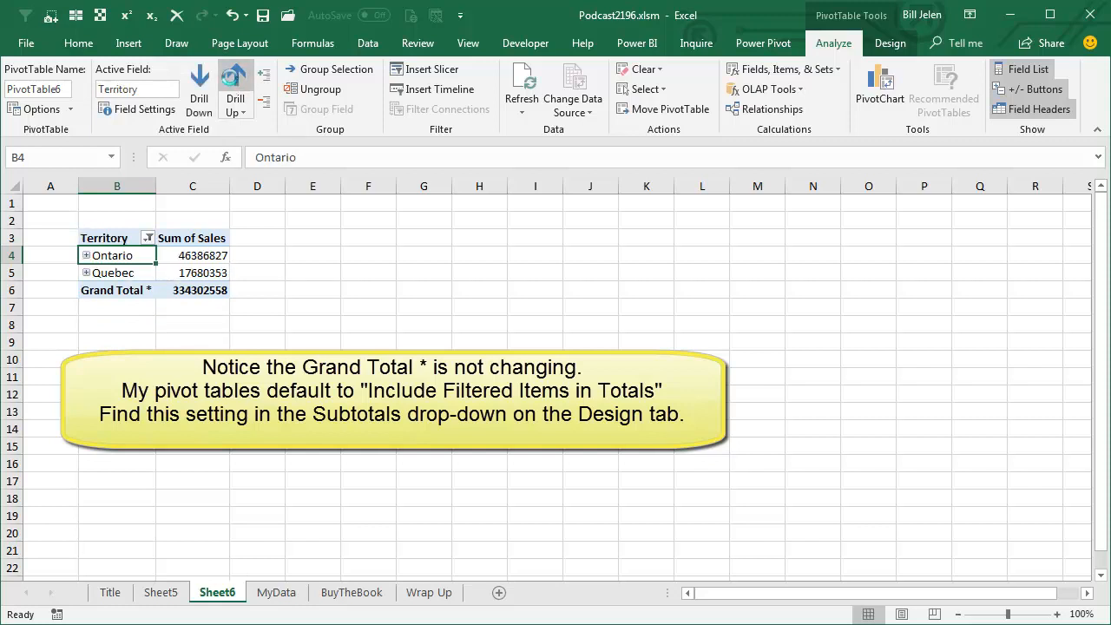
left_click(236, 80)
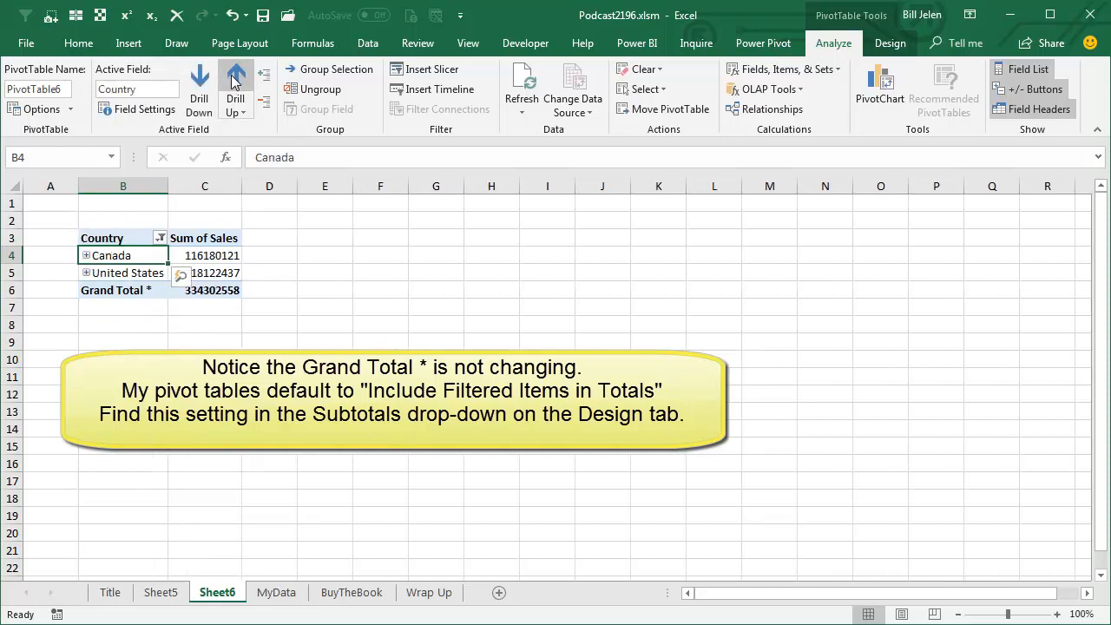
Drill United States down through Southeast and Florida to Miami, then up to Region
left_click(122, 272)
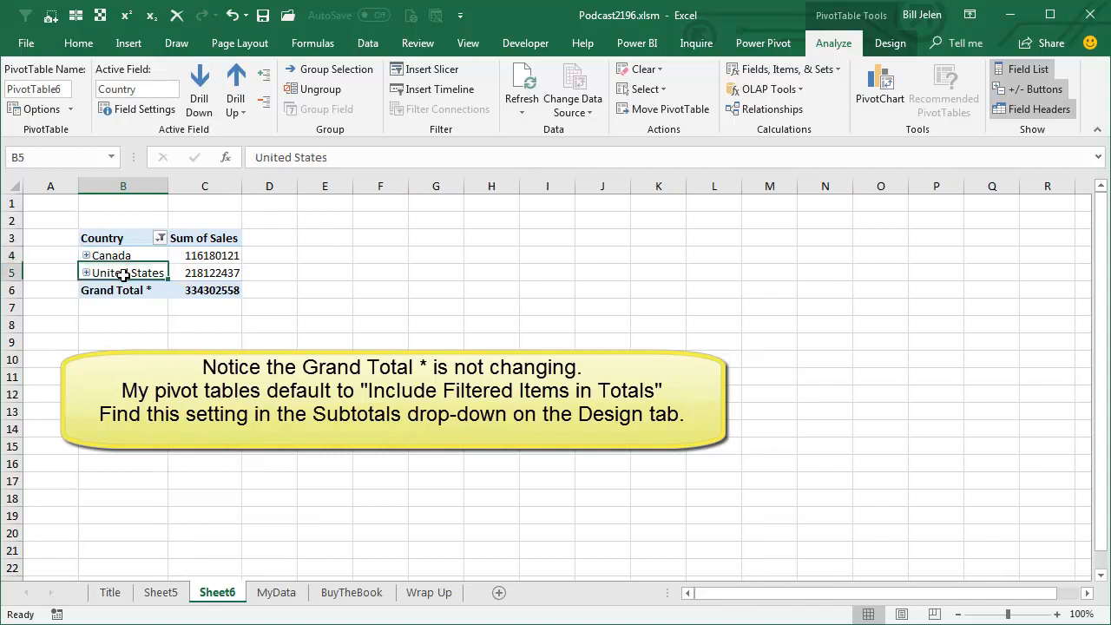
left_click(200, 91)
left_click(204, 96)
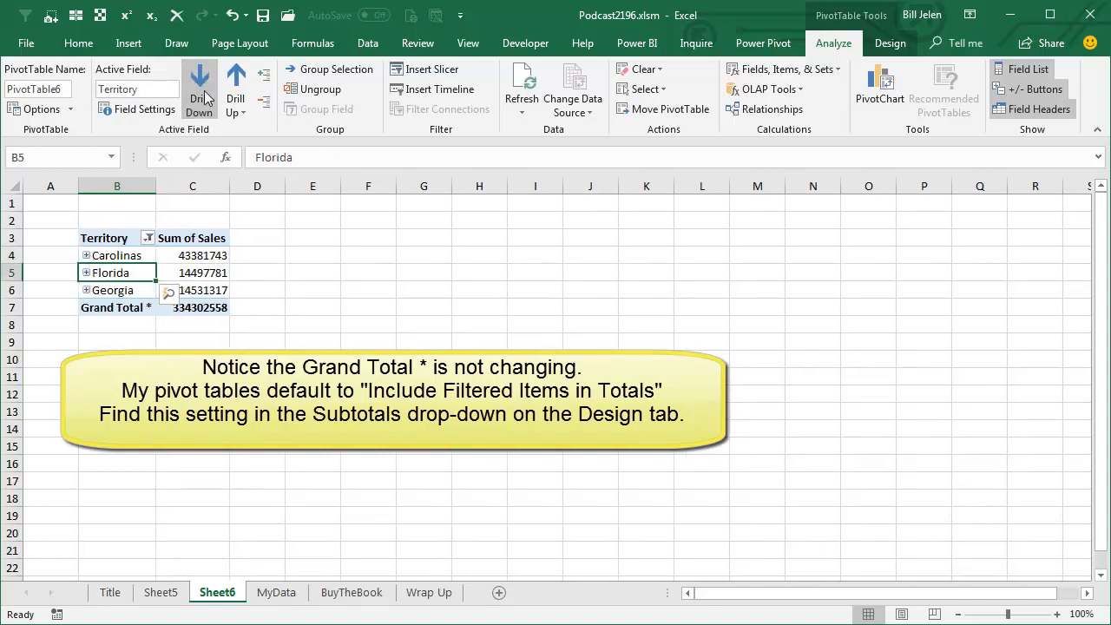
left_click(204, 95)
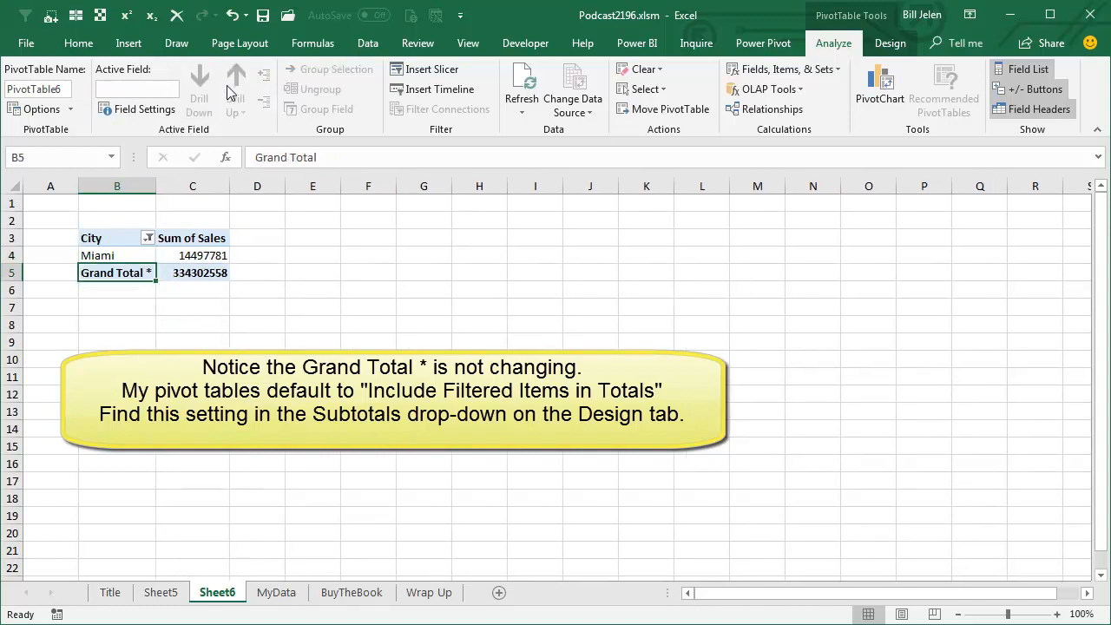
left_click(117, 255)
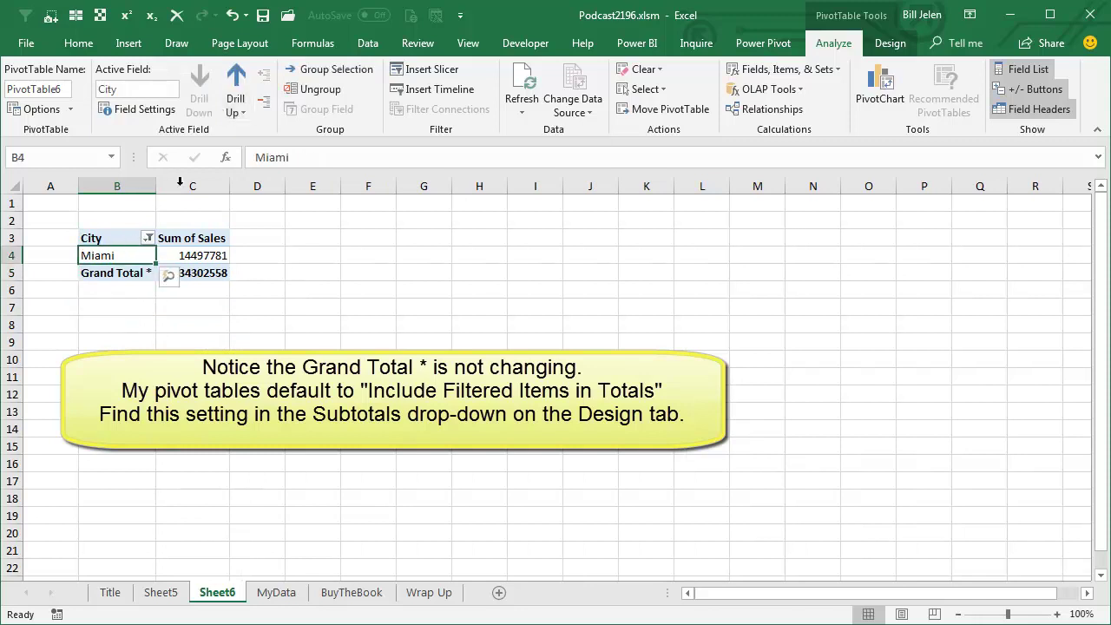
left_click(237, 82)
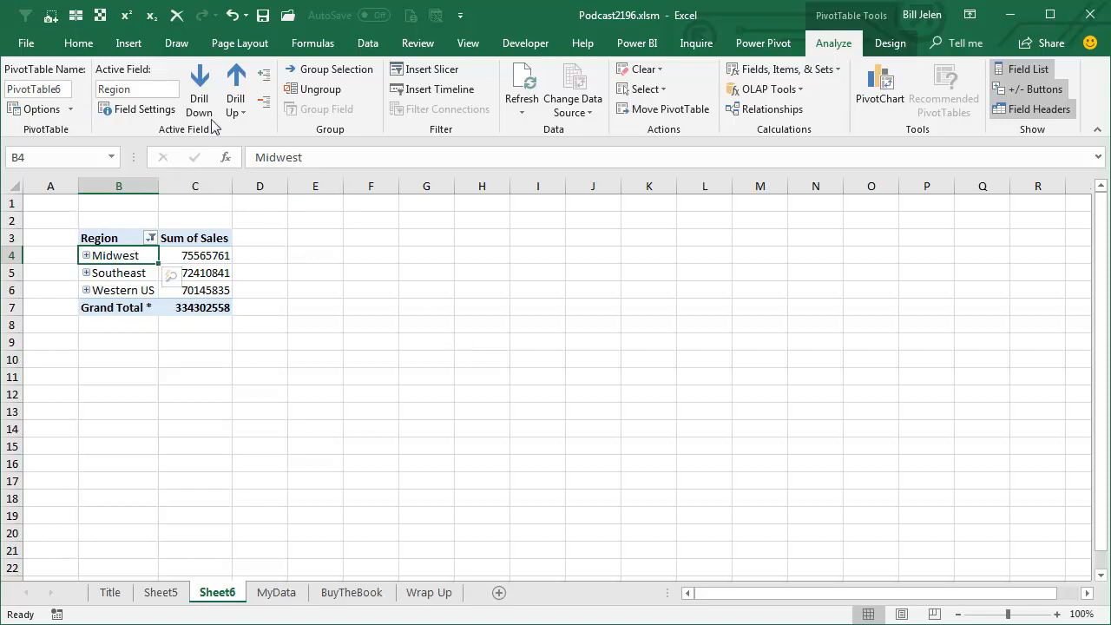
Drill up to the Continent level showing North America's total sales
left_click(236, 87)
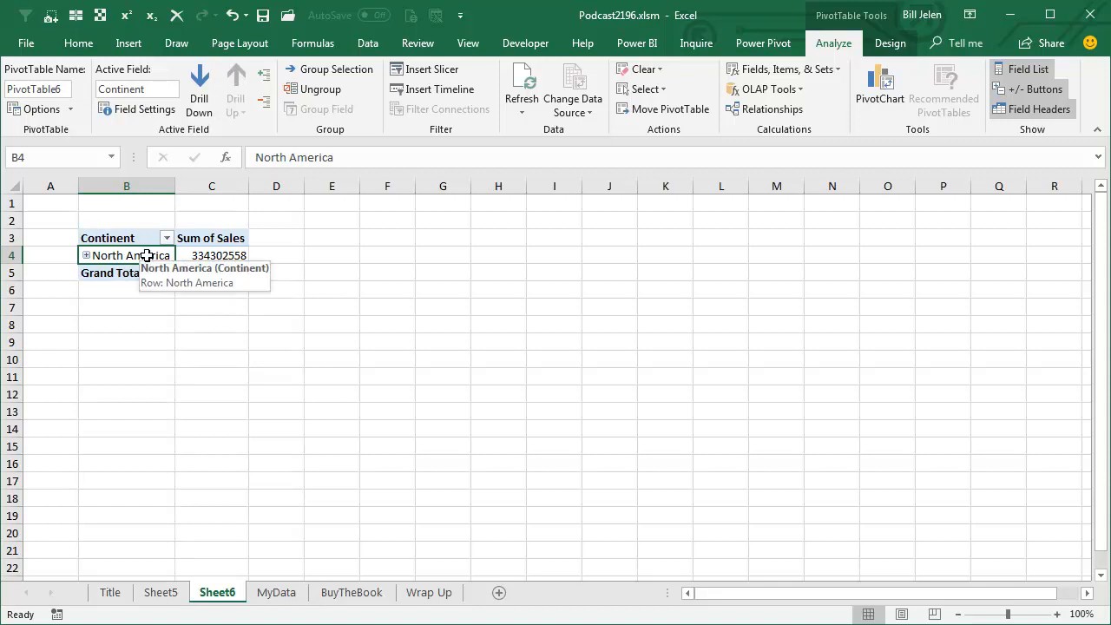
Expand Continent, Country and Region fields to show countries, regions and territories
left_click(265, 78)
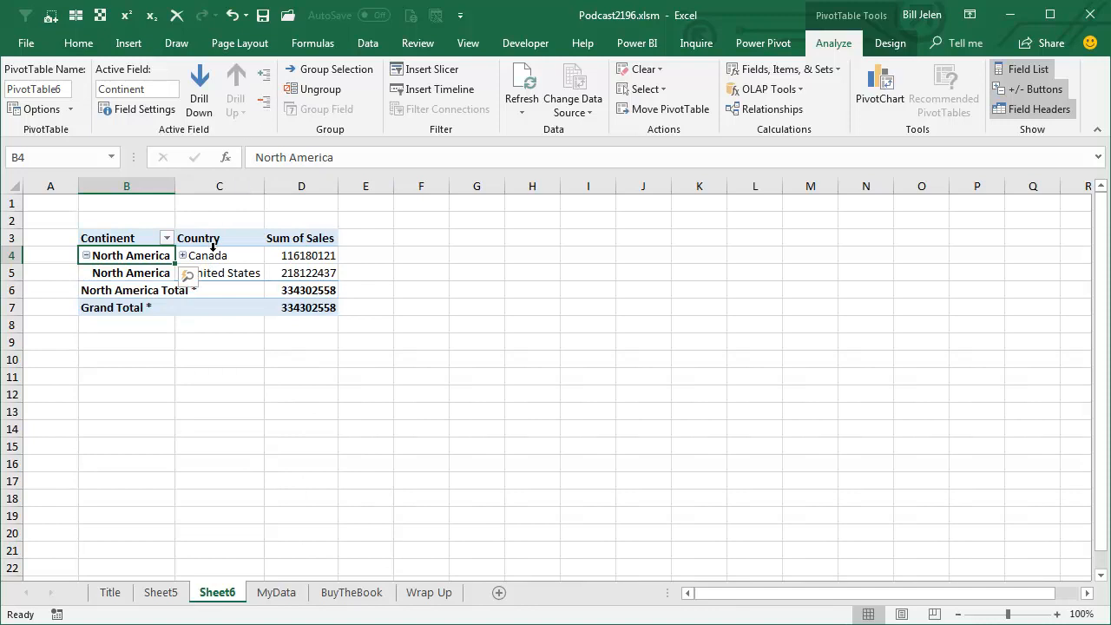
left_click(214, 255)
left_click(265, 79)
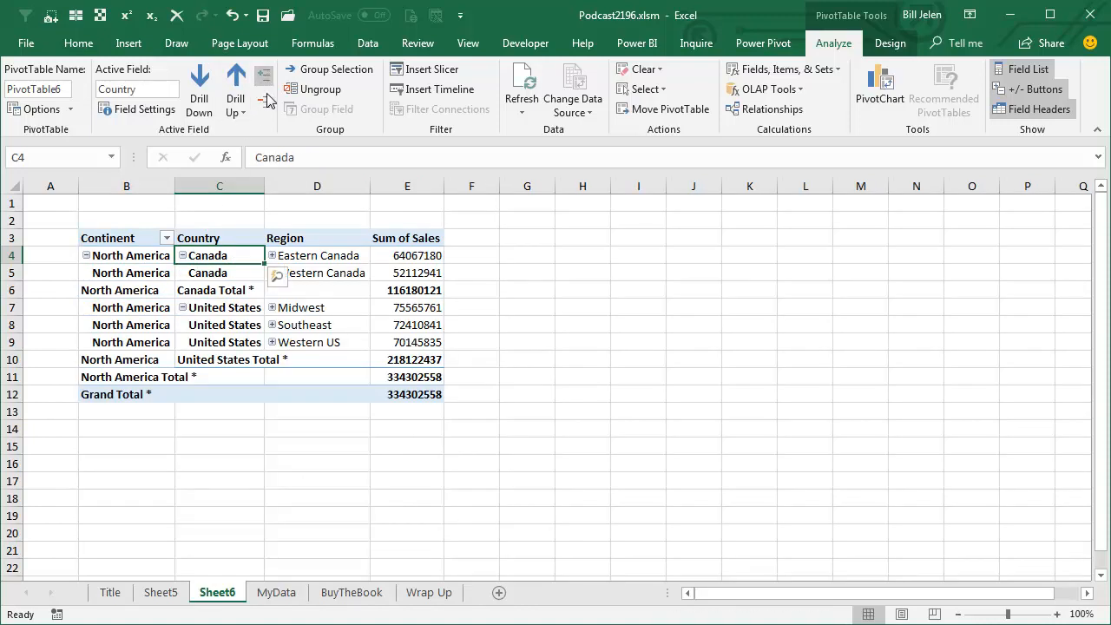
left_click(321, 255)
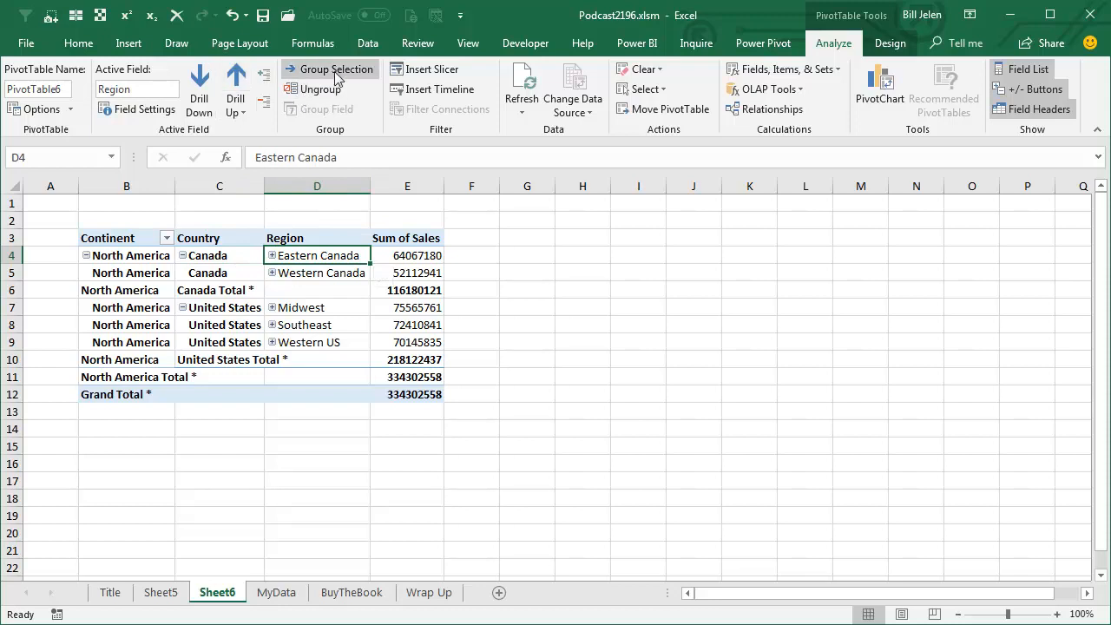
left_click(265, 78)
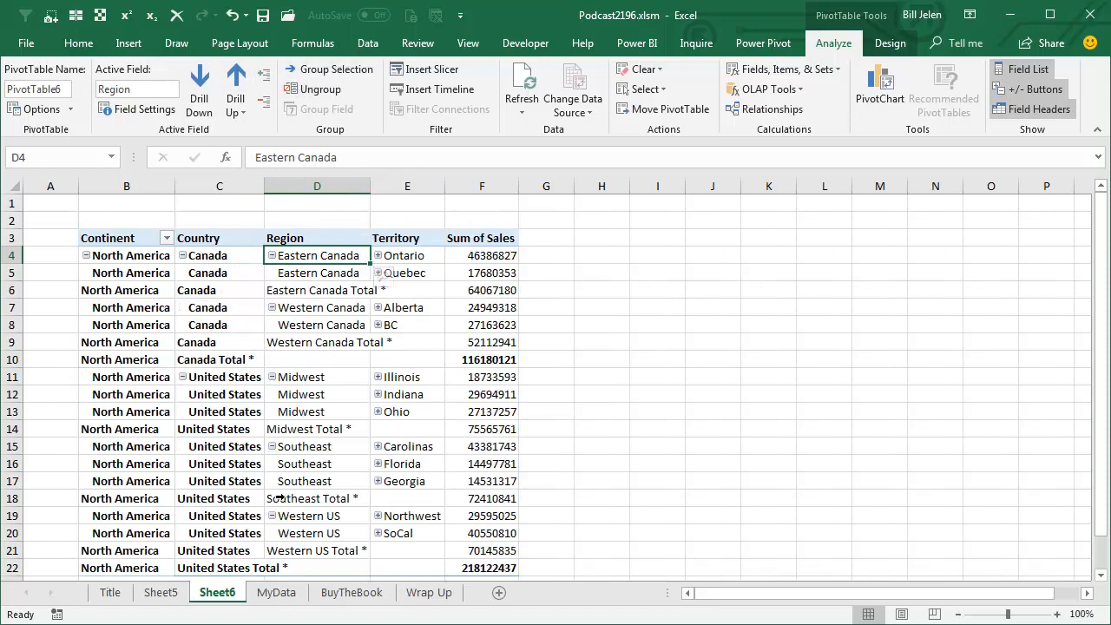
On Sheet5, select North America and collapse the pivot table to the continent level
left_click(162, 593)
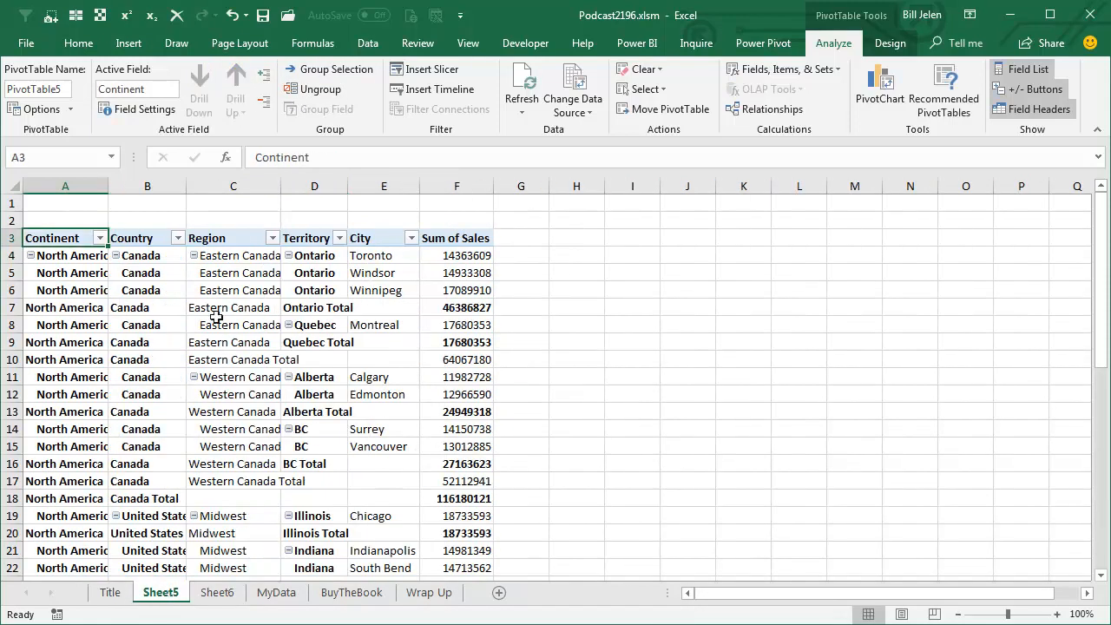
left_click(83, 256)
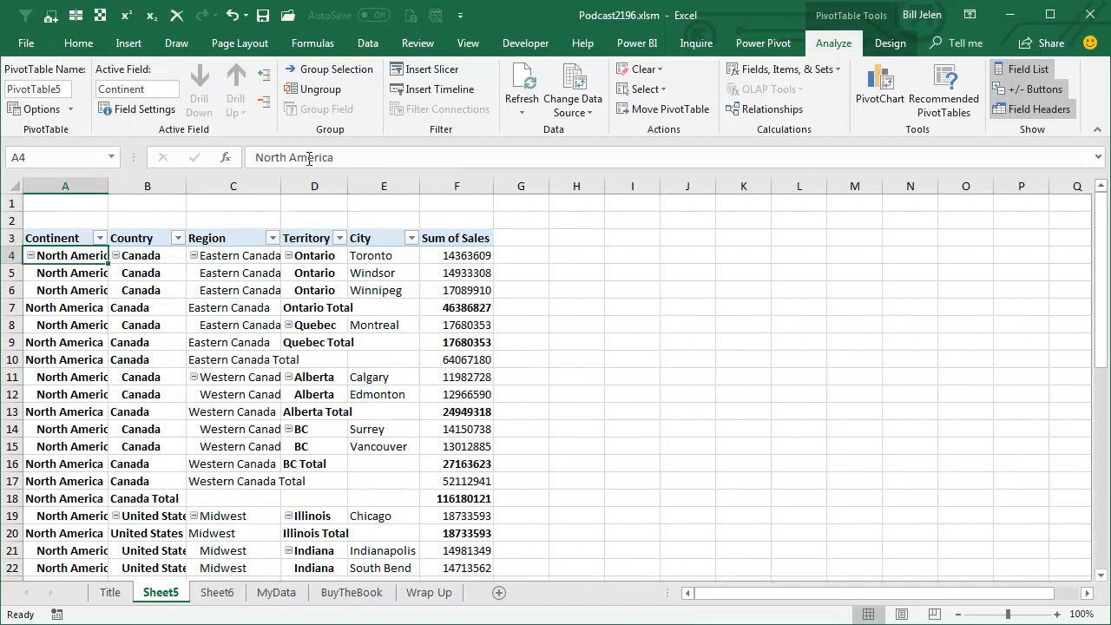
left_click(264, 108)
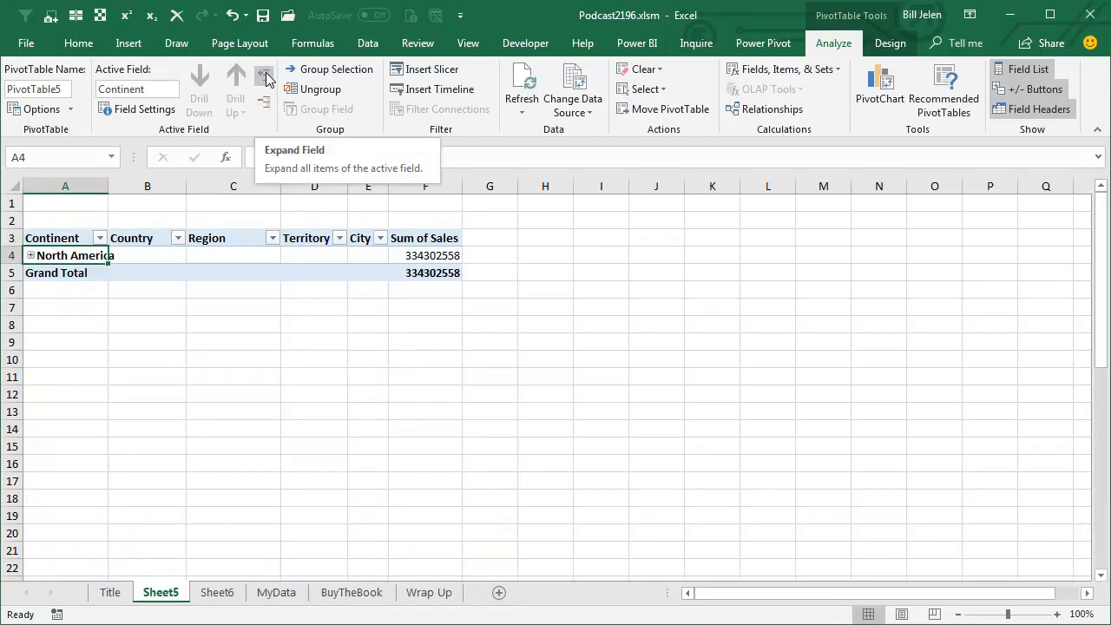
Expand the pivot table back out through City, then return to Sheet6
left_click(265, 77)
left_click(265, 77)
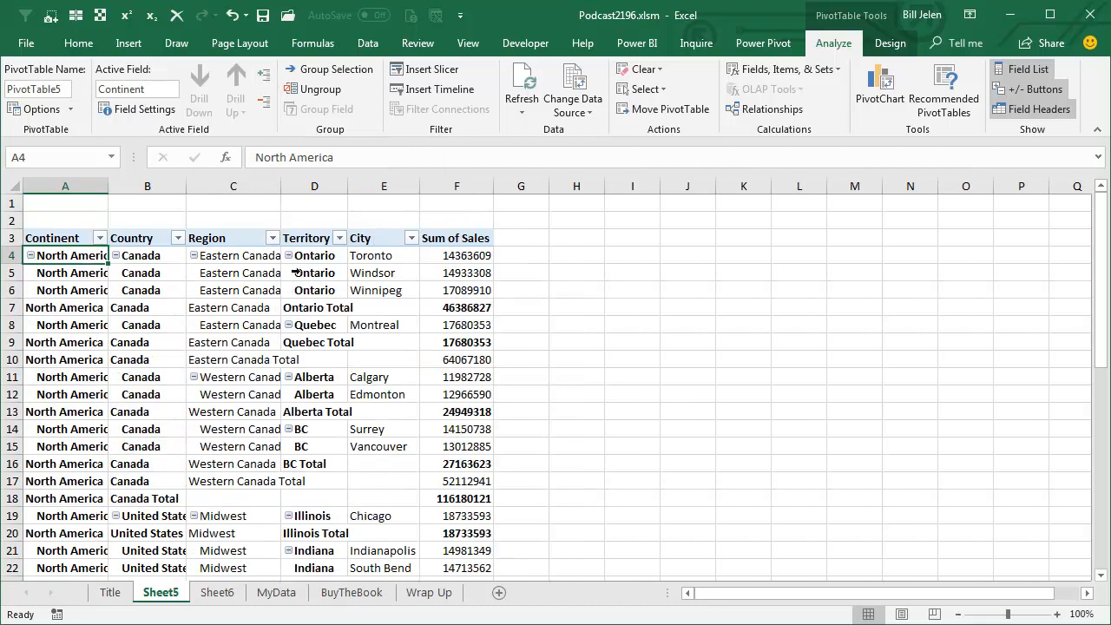
left_click(217, 592)
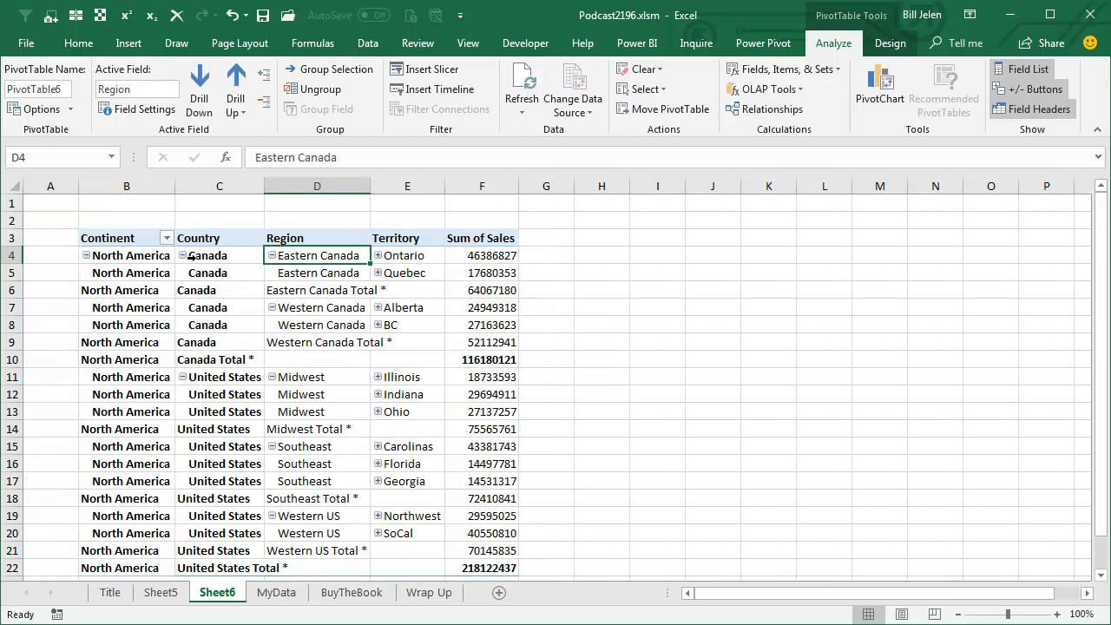
mouse_move(491, 375)
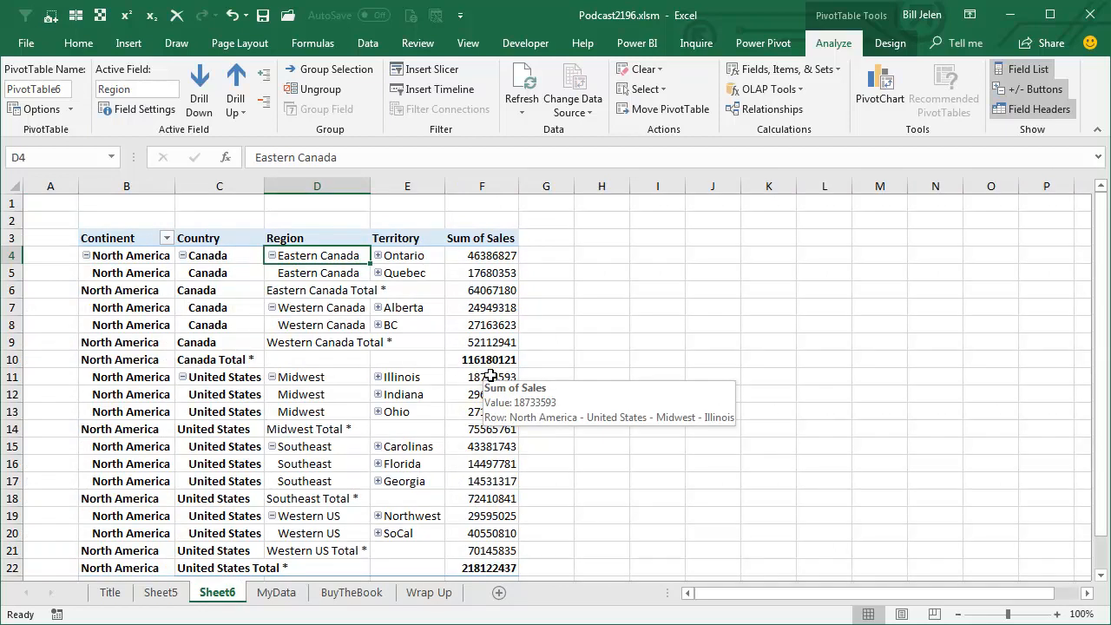
Switch to the BuyTheBook sheet with the MrExcel LIV promo
left_click(351, 592)
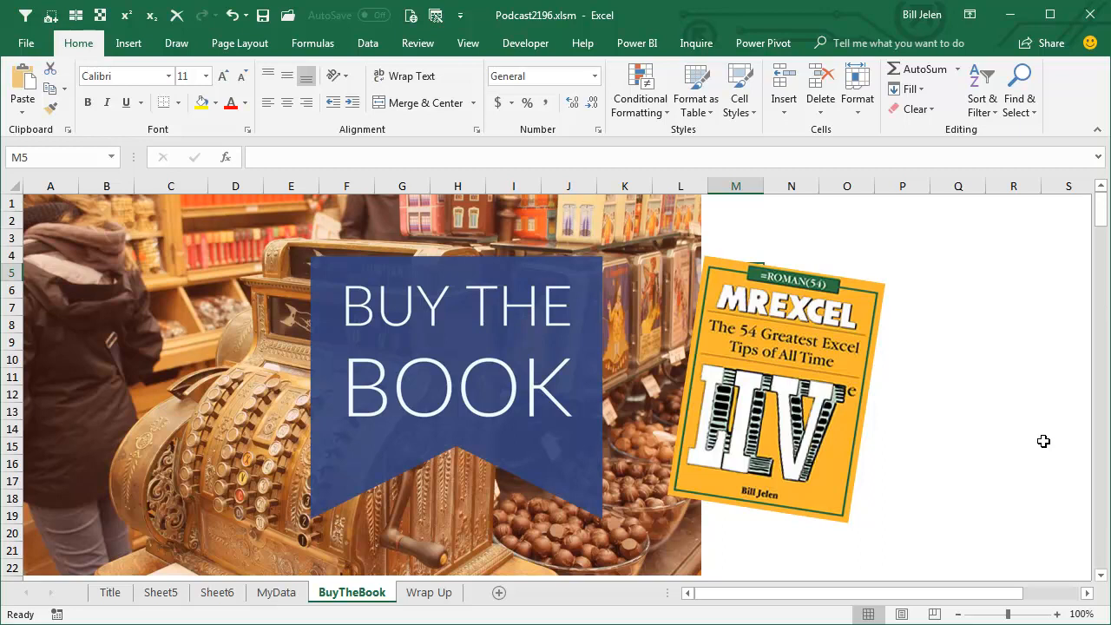
Move to the Wrap Up sheet with Ctrl+Page Down
key("ctrl+Page_Down")
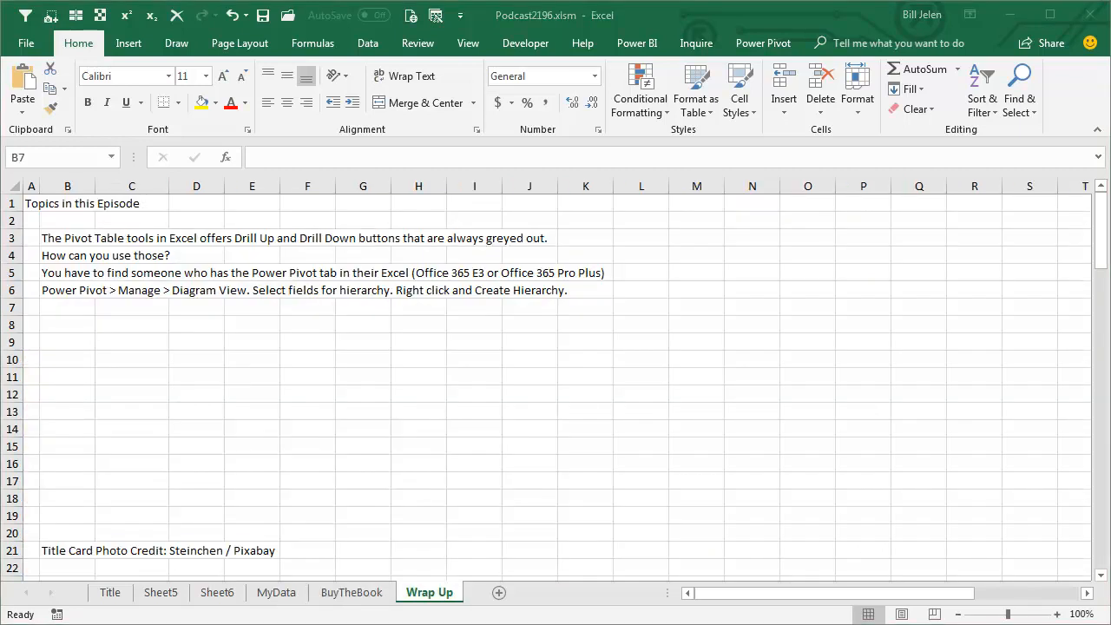